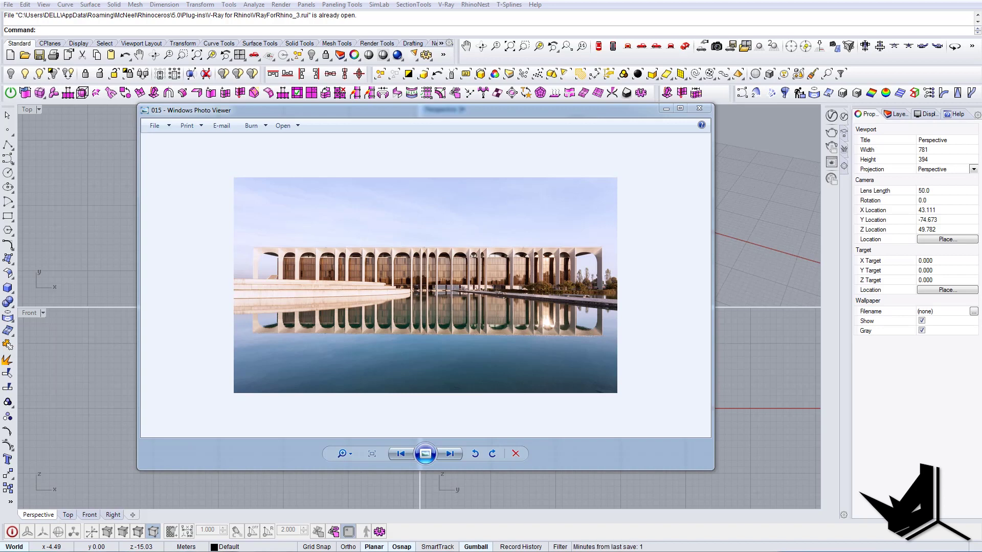
Step: Look through the reference photos of the arcaded building, examining the arches and columns up close
left_click(487, 315)
left_click(452, 455)
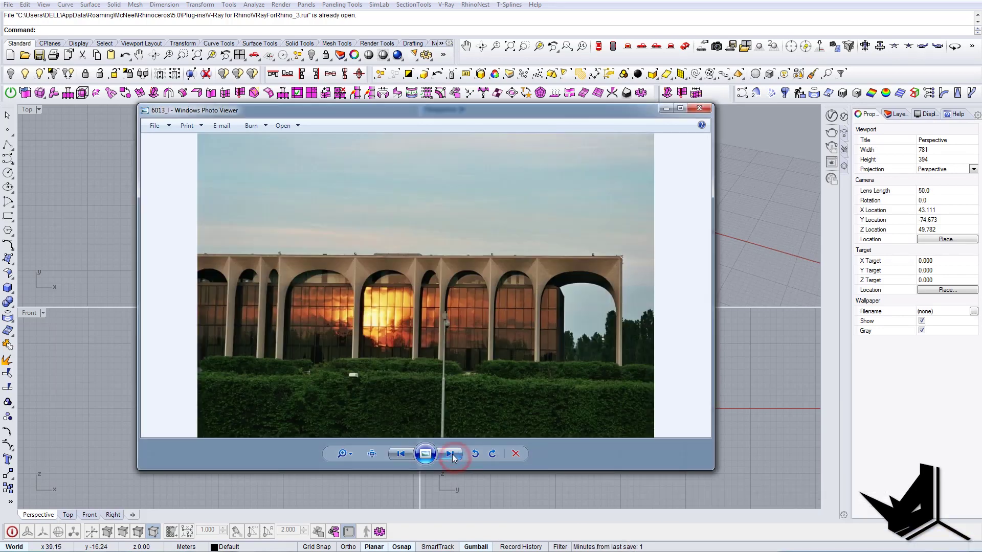
scroll(379, 278, "up", 3)
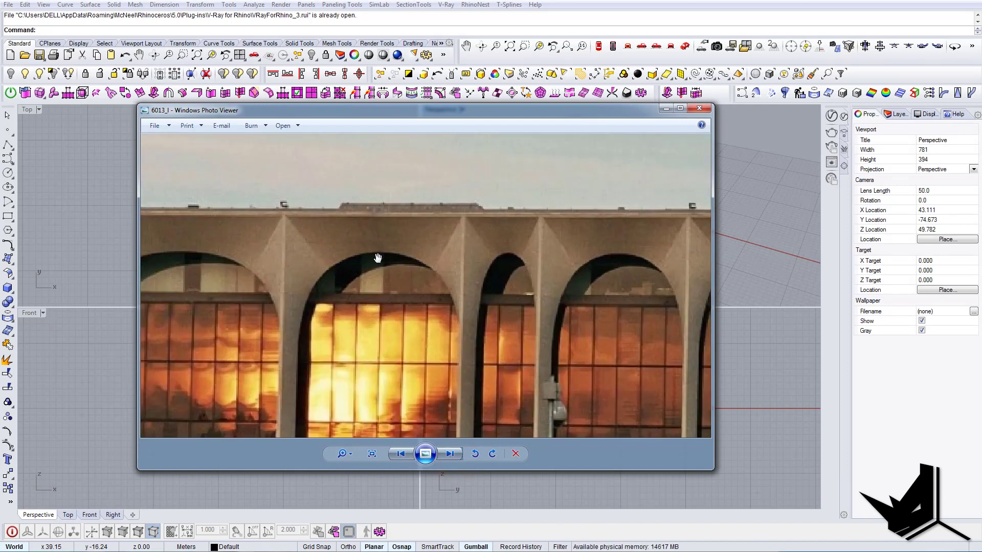
scroll(438, 275, "down", 4)
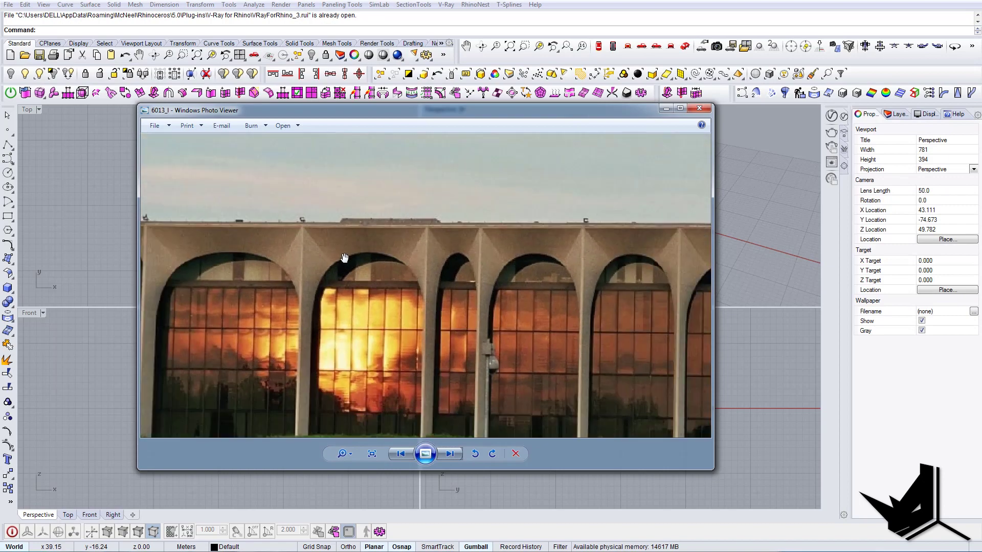
left_click(451, 456)
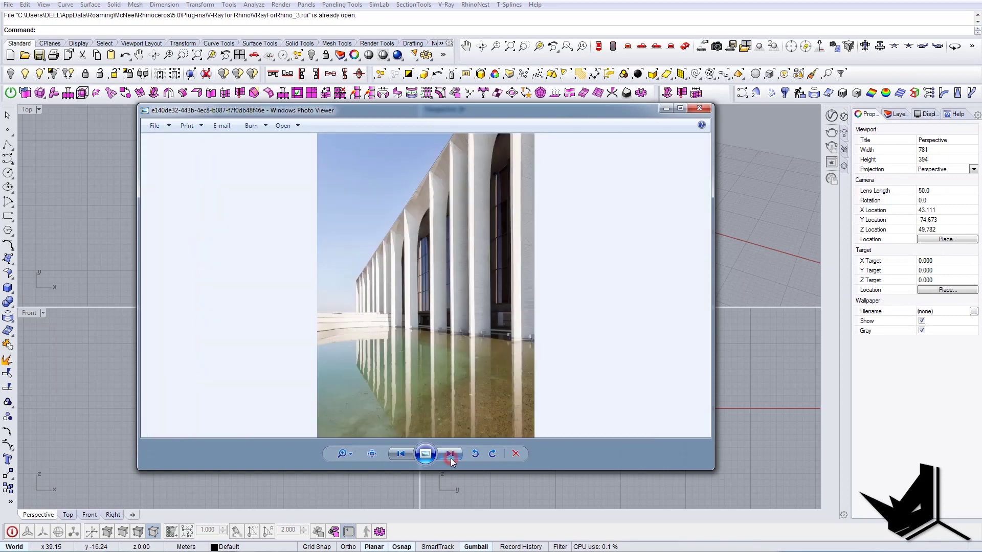
Step: Insert 015.jpg into the Top view as a picture frame, setting its two corners around the origin
left_click(499, 112)
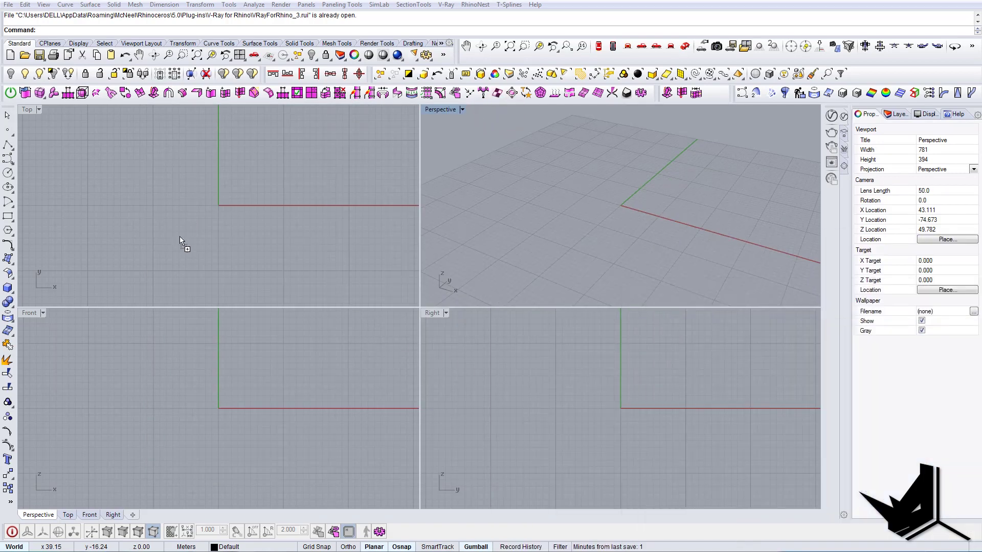
left_click_drag(204, 226, 202, 223)
left_click(279, 216)
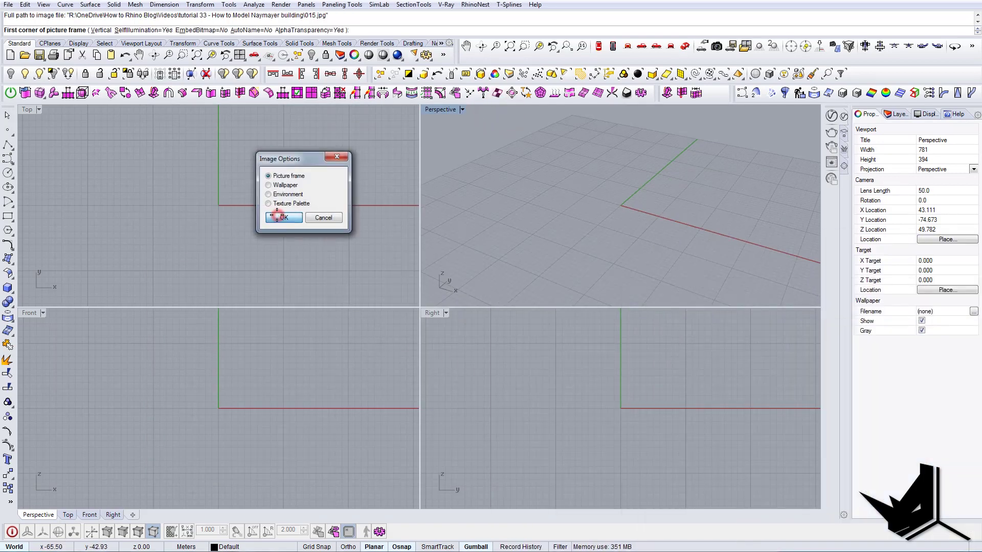
left_click(135, 227)
left_click(358, 235)
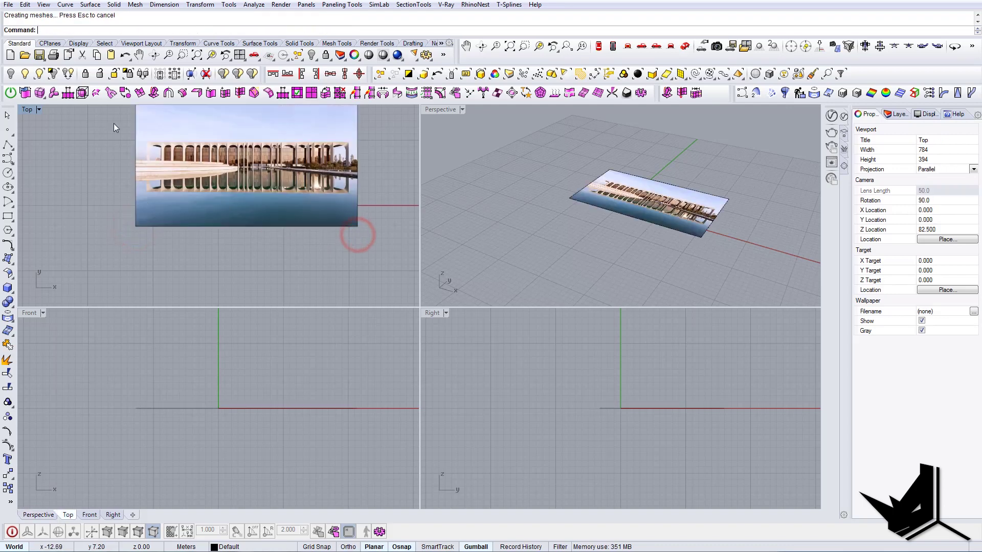
Step: Maximize the Top view and move the picture by its lower-left corner to the origin 0,0
double_click(34, 110)
right_click_drag(438, 362, 349, 358)
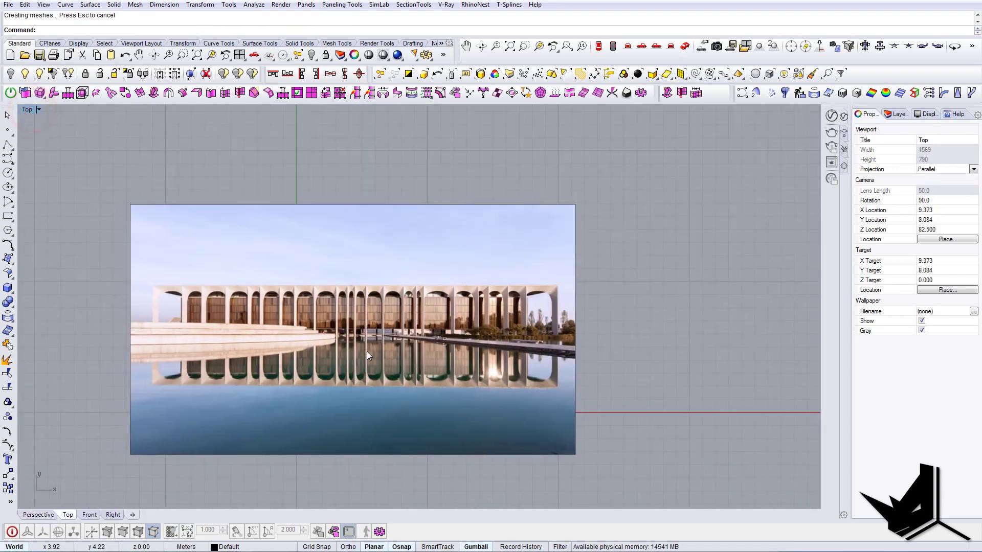
scroll(469, 381, "down", 5)
left_click_drag(467, 393, 399, 427)
right_click_drag(382, 412, 351, 388)
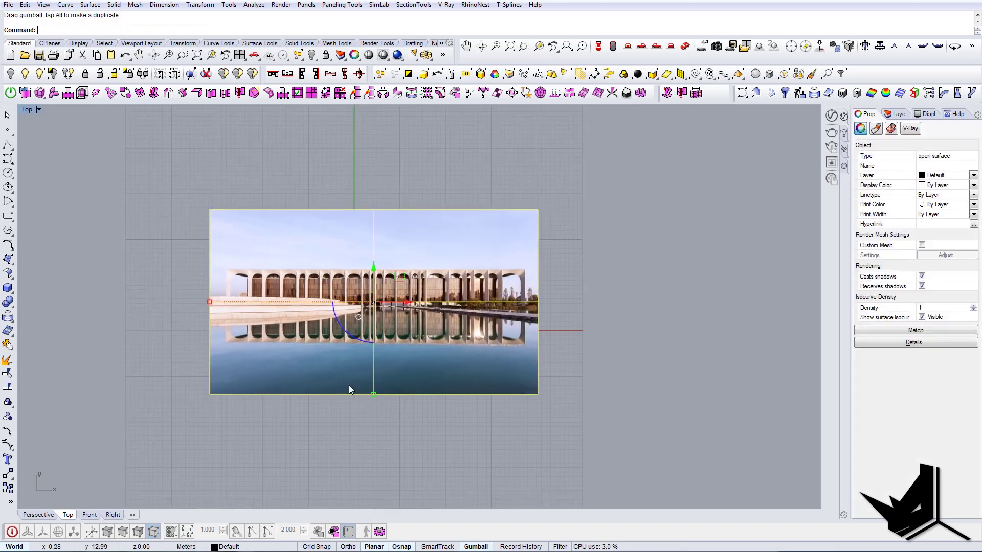
type("m")
key("Return")
left_click(208, 392)
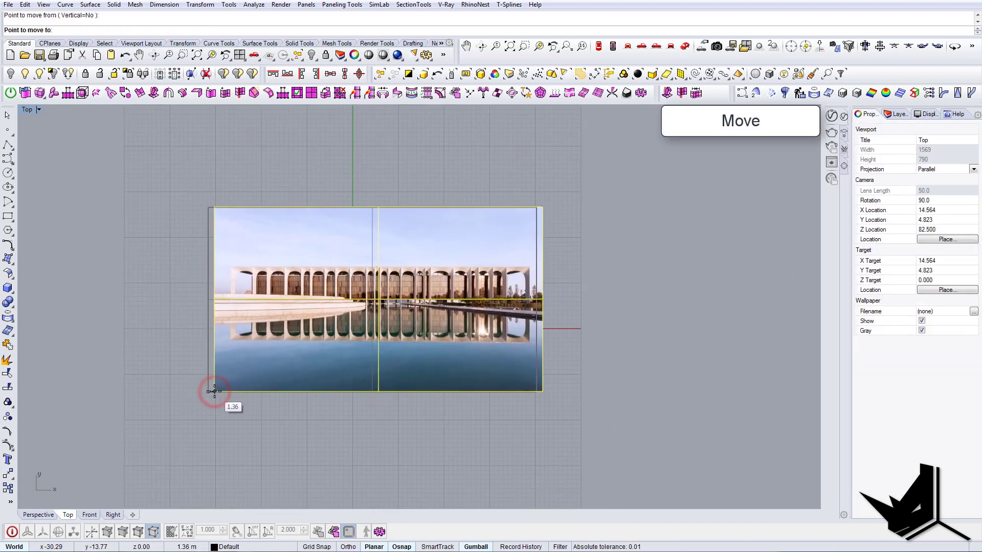
type("0,0")
key("Return")
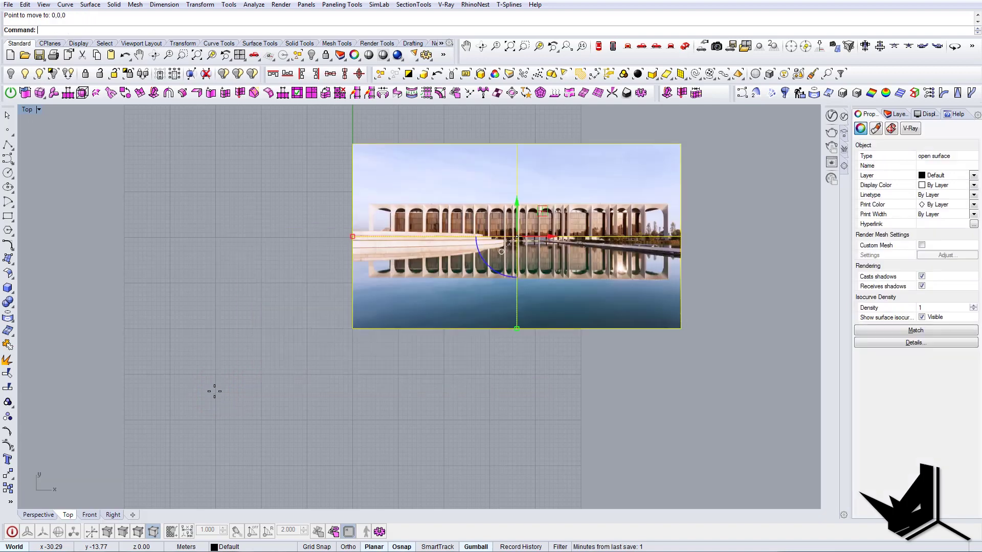
Step: Make the picture frame's material partly transparent, and lock the picture
scroll(797, 70, "up", 2)
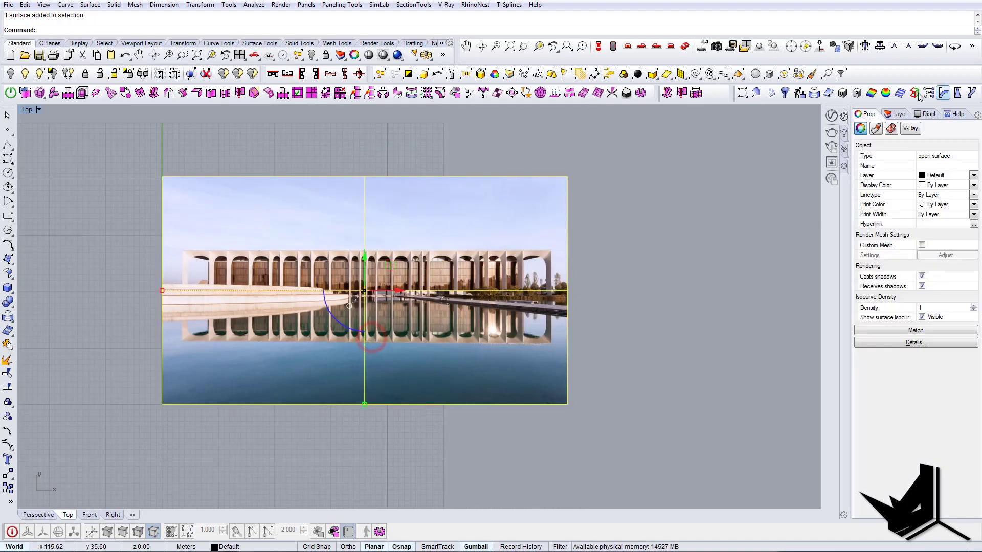
left_click(875, 129)
left_click_drag(900, 287, 908, 289)
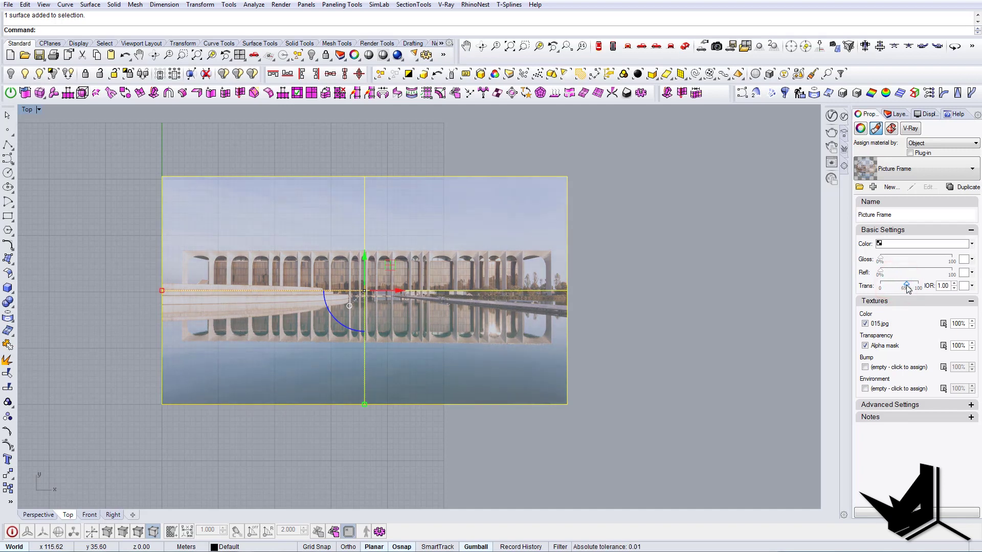
left_click(632, 277)
left_click(529, 276)
type("Loc")
key("Return")
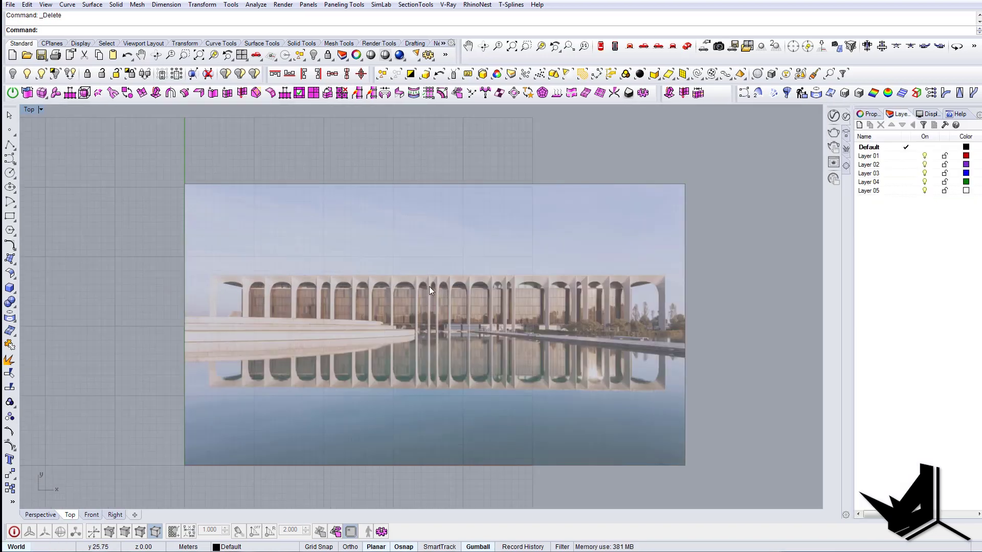
Step: Draw a horizontal line along the building's roof edge, extending past both sides of the photo
right_click_drag(458, 324, 409, 314)
type("line")
key("Return")
scroll(162, 263, "up", 4)
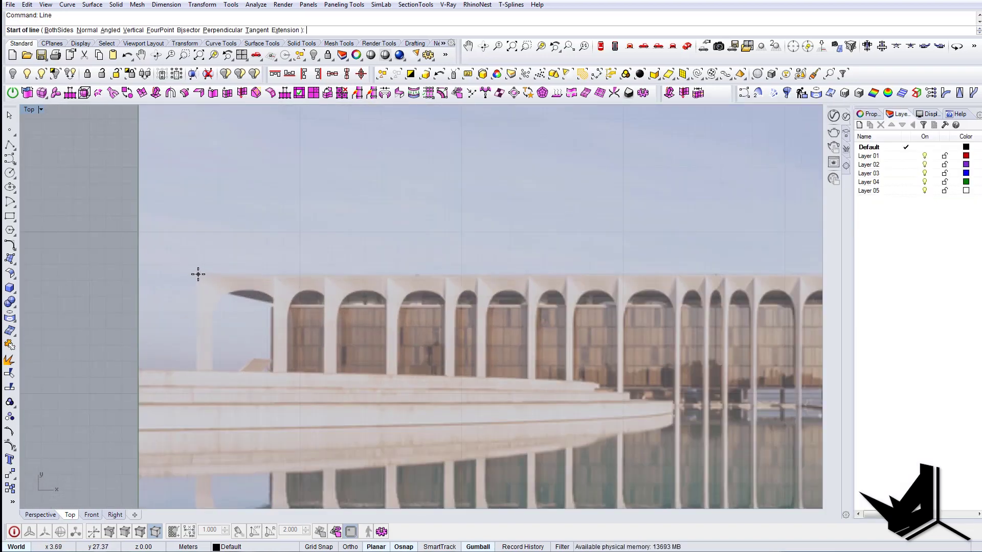
scroll(198, 275, "down", 4)
left_click(185, 286)
left_click(576, 287)
left_click(450, 287)
left_click_drag(414, 286, 365, 286)
left_click(136, 286)
Step: Duplicate the roof line about 8 m downward to mark the base of the columns
scroll(398, 292, "up", 4)
scroll(301, 261, "up", 3)
left_click_drag(293, 263, 287, 352, "alt")
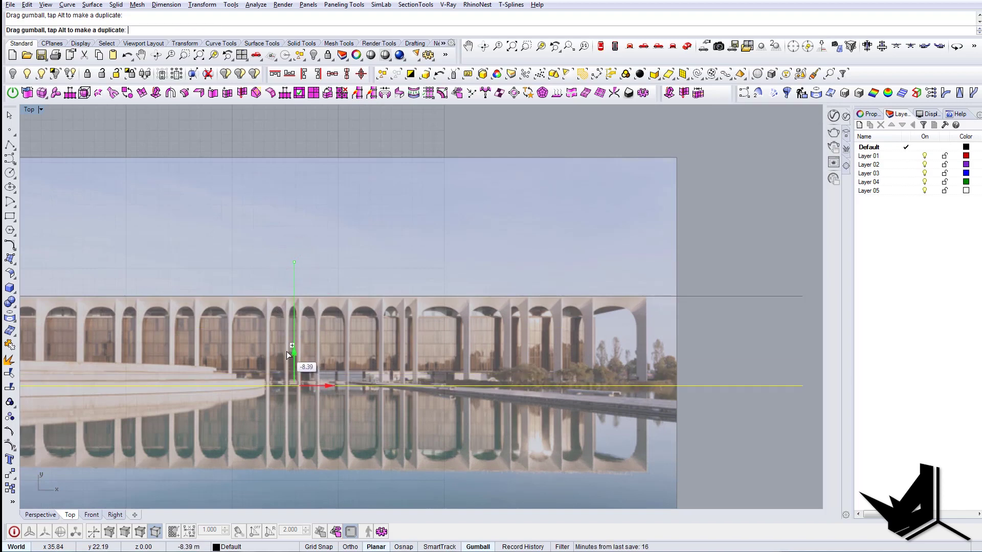
key("Escape")
scroll(718, 362, "down", 3)
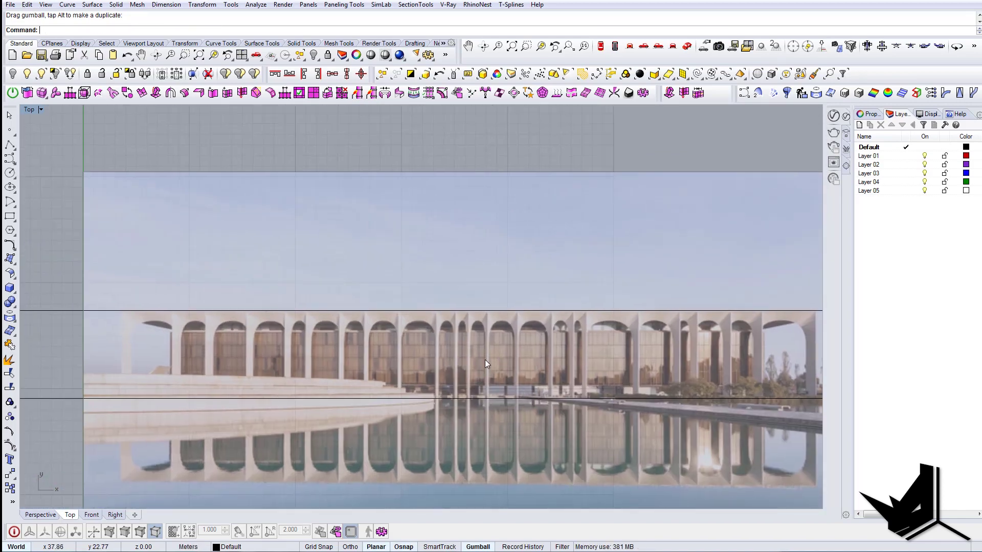
scroll(351, 339, "up", 3)
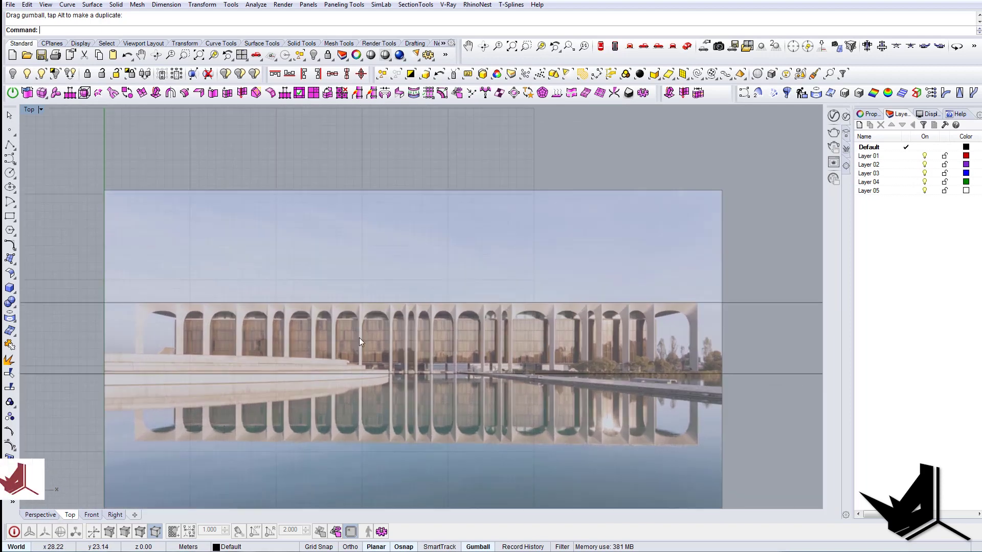
scroll(753, 382, "down", 3)
left_click_drag(773, 400, 353, 332)
key("Escape")
scroll(497, 278, "up", 2)
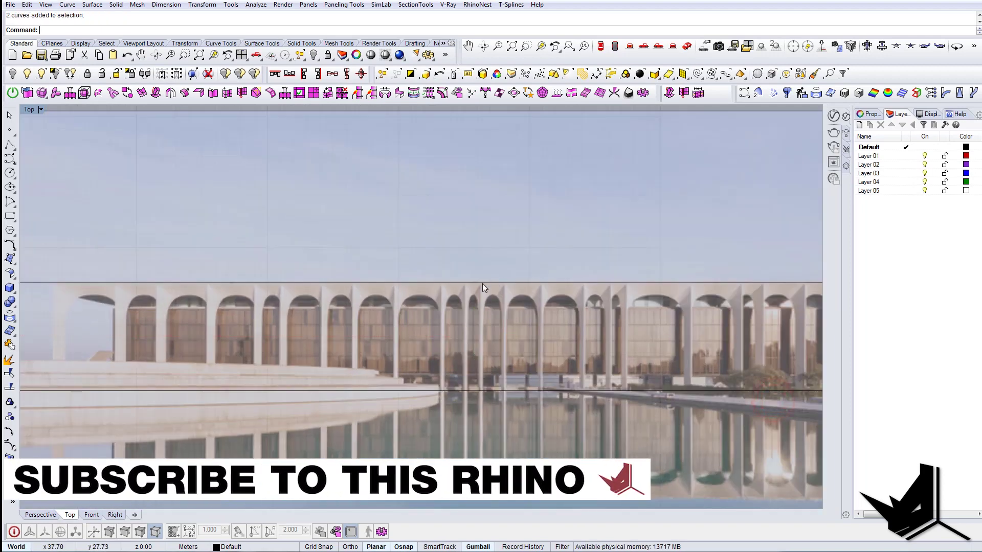
scroll(493, 309, "down", 1)
scroll(425, 301, "up", 3)
scroll(471, 292, "up", 2)
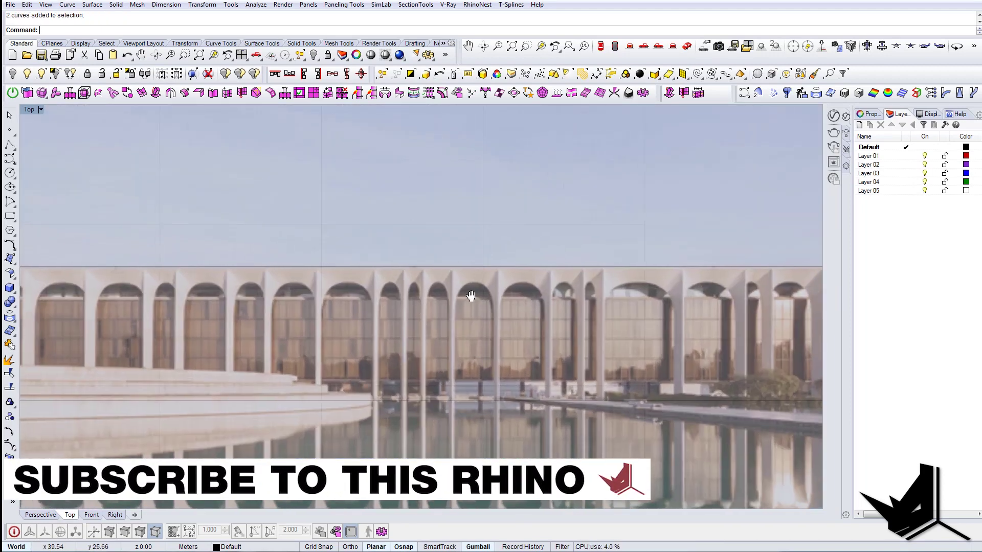
scroll(398, 297, "down", 2)
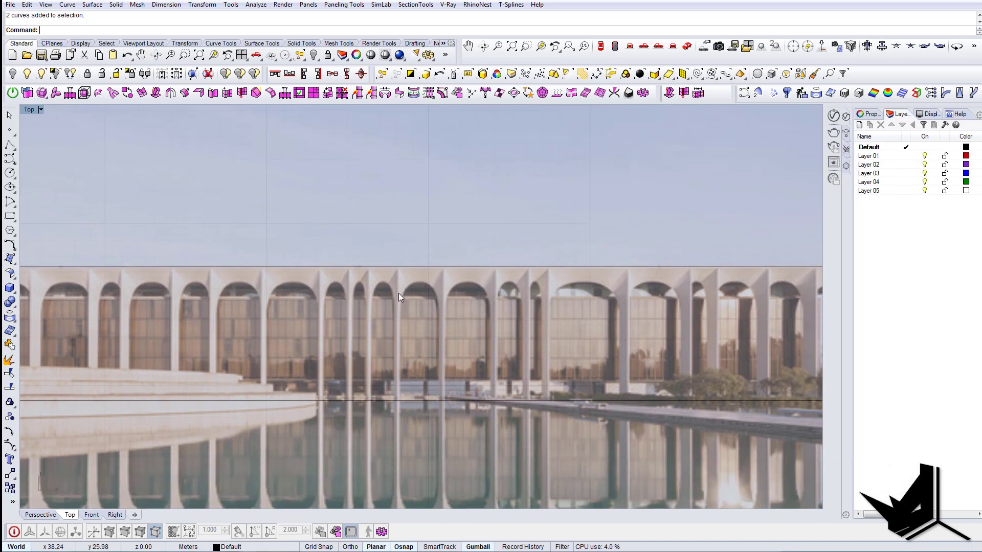
Step: Draw a rectangle around one wide central arch, spanning from the roof line to the base line
scroll(399, 290, "up", 1)
type("rec")
key("Return")
scroll(396, 271, "up", 1)
scroll(398, 266, "up", 1)
left_click(416, 251)
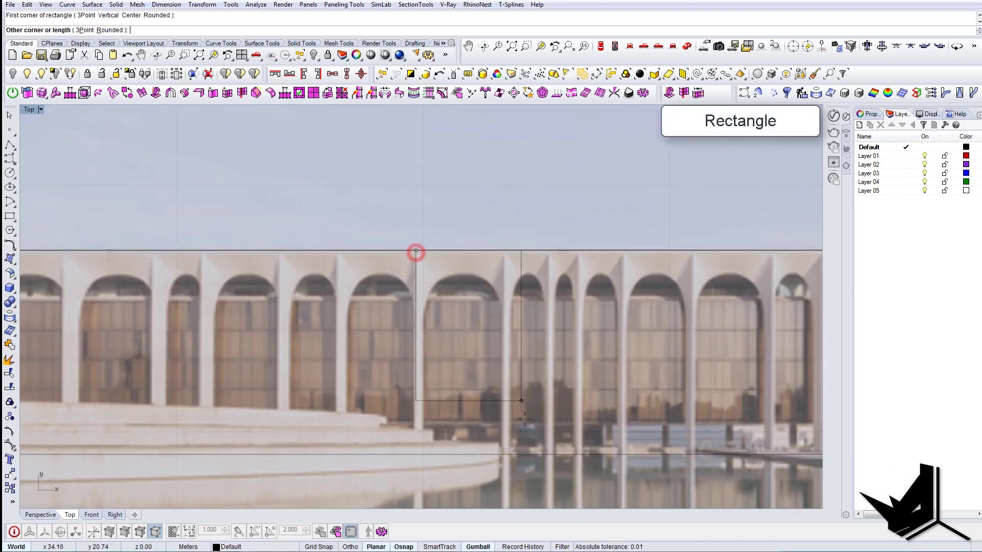
left_click(505, 453)
Step: Offset the arch rectangle inward by 0.2 m
left_click(506, 364)
right_click_drag(496, 361, 503, 361)
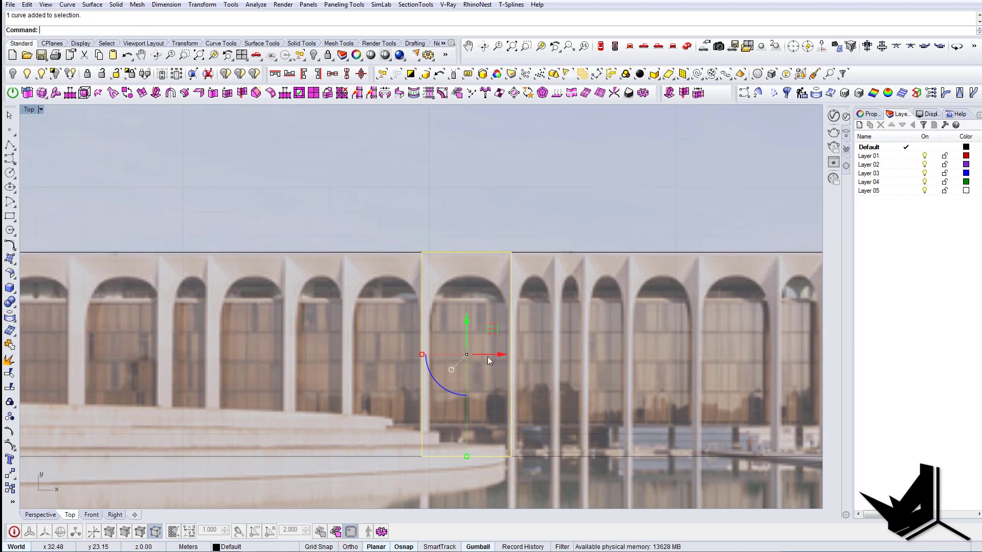
key("Return")
scroll(471, 310, "up", 2)
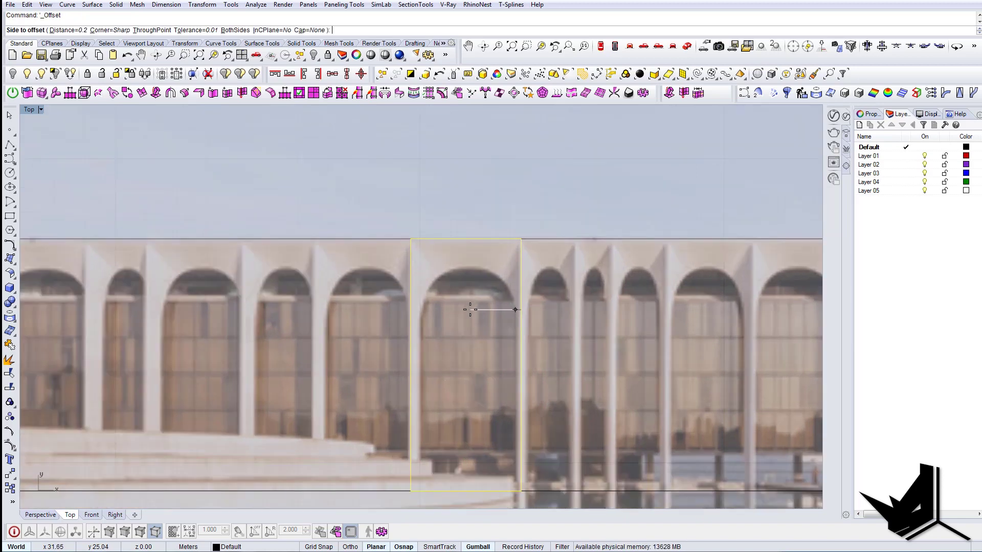
left_click(465, 312)
Step: Move the inner rectangle's two bottom control points down past the base line
left_click(412, 361)
left_click(9, 444)
left_click_drag(339, 377, 493, 425)
left_click_drag(443, 381, 443, 432)
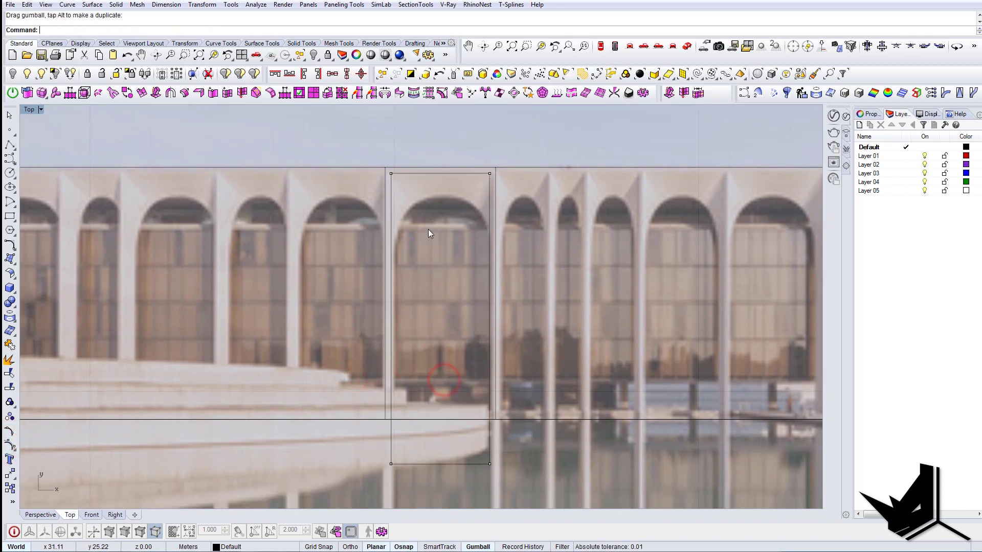
key("Escape")
Step: Draw a circle of about 1.64 m radius centred on the midpoint of the inner rectangle's top edge
right_click_drag(428, 234, 414, 241)
left_click(427, 221)
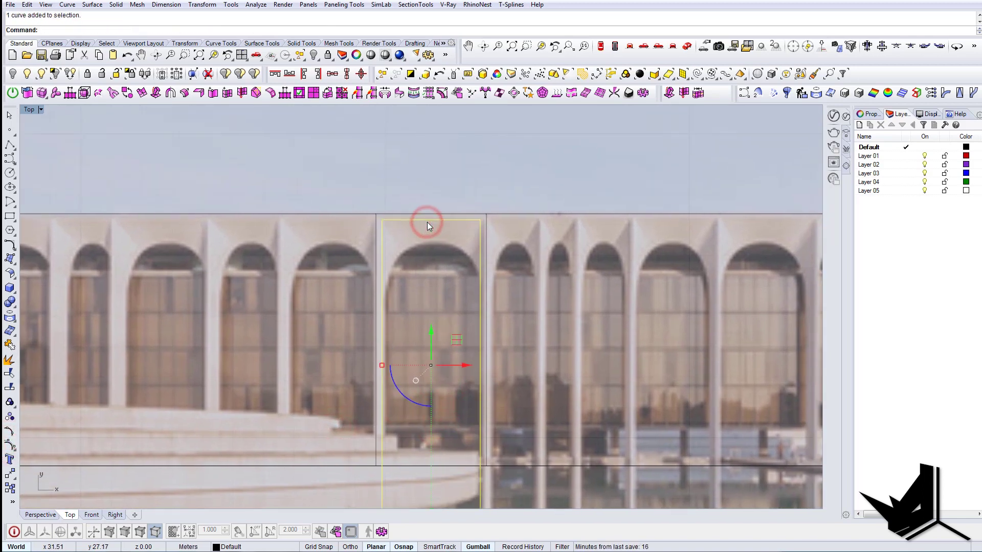
key("Escape")
type("Circle")
key("Return")
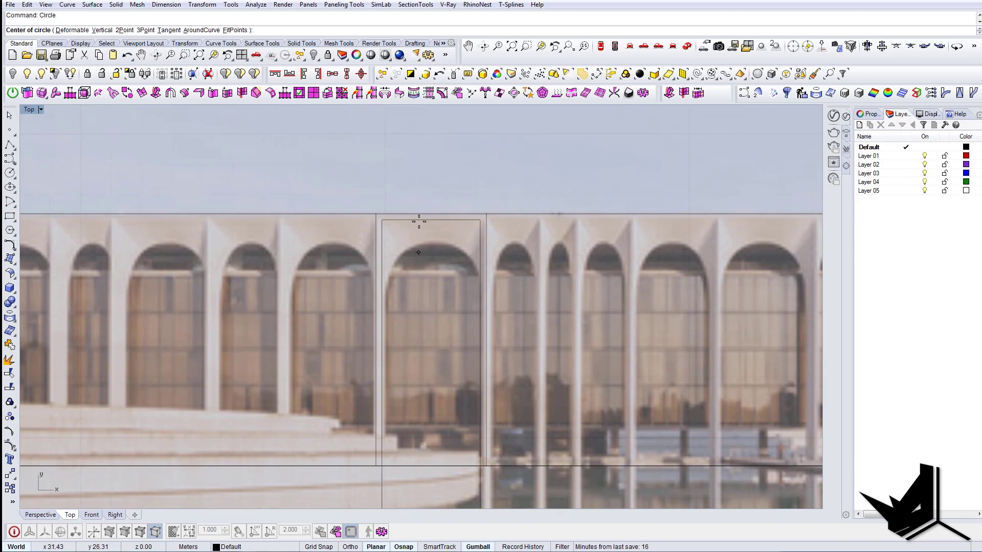
left_click(431, 220)
left_click(385, 231)
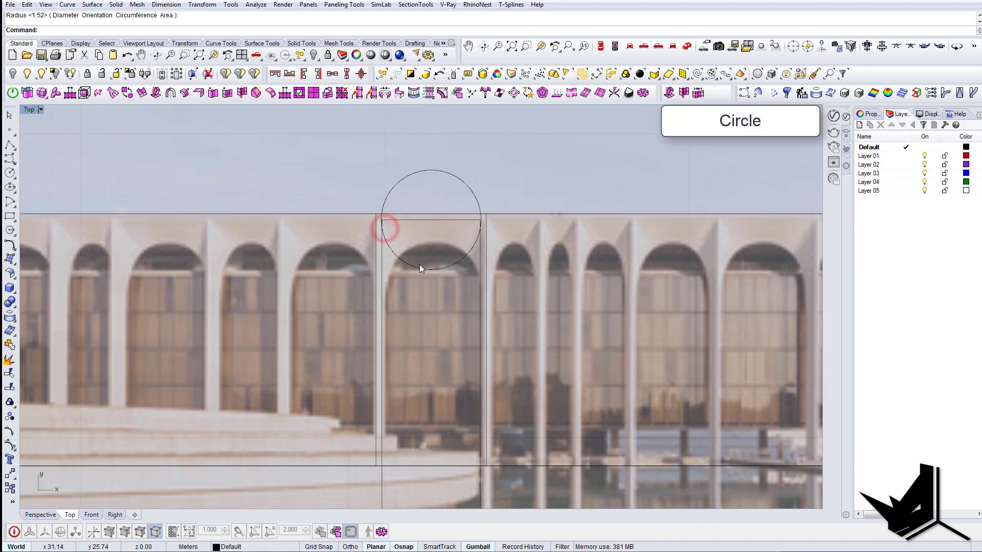
Step: Move the circle straight down until its top matches the arch in the photo
left_click(384, 226)
left_click_drag(431, 193, 436, 267)
key("Escape")
scroll(461, 277, "down", 3)
scroll(460, 278, "up", 1)
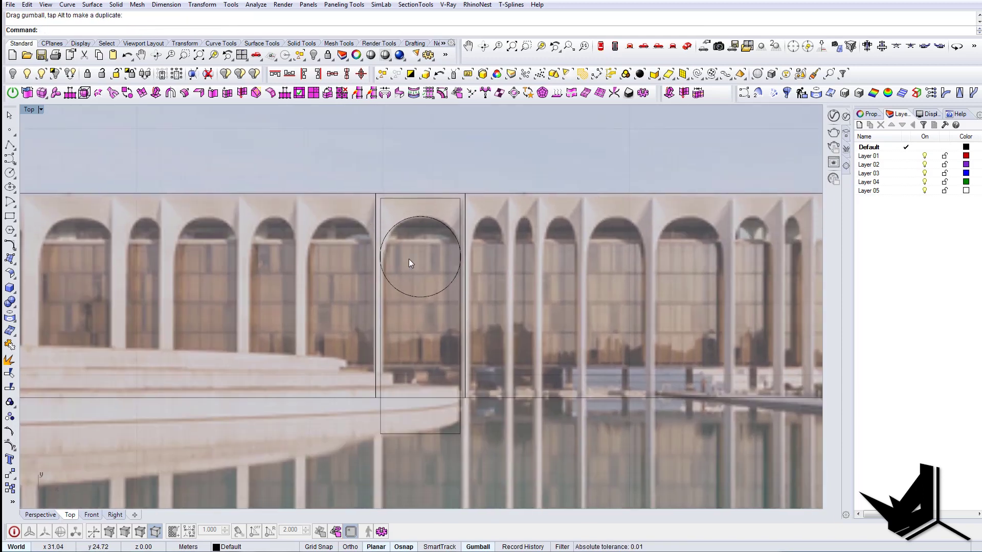
right_click_drag(409, 259, 447, 283)
scroll(415, 271, "up", 2)
left_click(457, 329)
scroll(440, 280, "up", 2)
scroll(440, 281, "down", 2)
right_click_drag(491, 355, 471, 333)
key("Escape")
type("line")
key("Return")
Step: Draw a new circle from the midpoint of the inner rectangle's top edge out to its corner
type("circle")
key("Return")
left_click(465, 151)
left_click(405, 151)
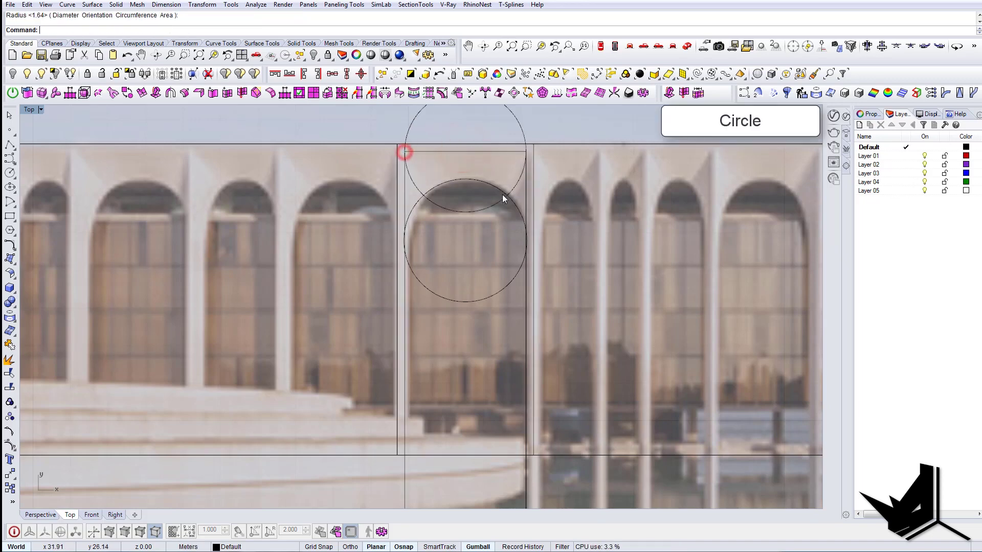
Step: Remove the earlier circle and move the new one down to the crown of the photographed arch
scroll(511, 205, "up", 2)
left_click(518, 206)
scroll(489, 267, "down", 2)
scroll(443, 219, "down", 1)
left_click_drag(447, 169, 471, 258)
key("Escape")
Step: Combine the border and corner regions around the circle into one arch frame with CurveBoolean, and delete the leftover inner rectangle and circle
scroll(472, 259, "up", 4)
scroll(473, 259, "down", 5)
right_click_drag(463, 322, 455, 296)
type("CurveBoolean")
right_click(521, 430)
scroll(414, 202, "up", 3)
left_click(414, 203)
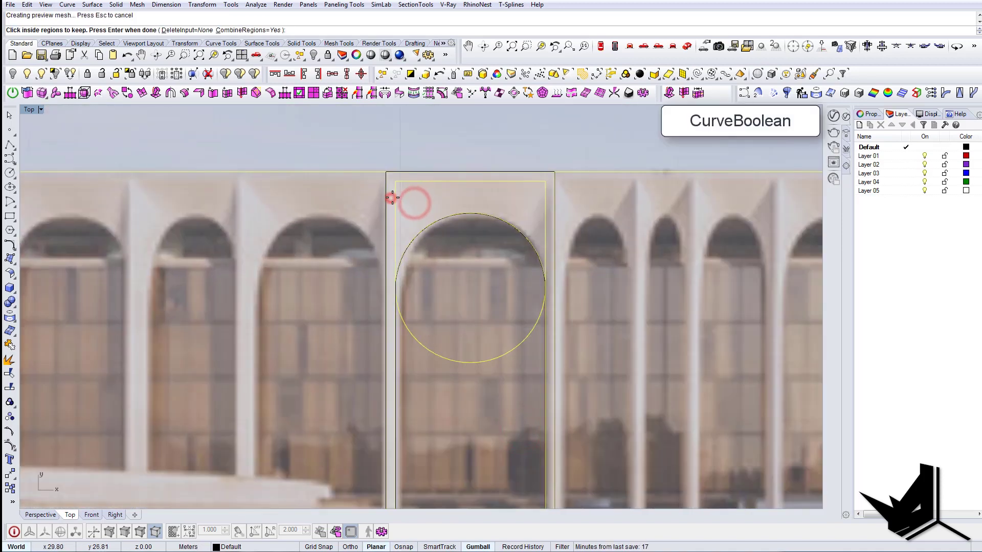
scroll(394, 199, "down", 3)
right_click(532, 401)
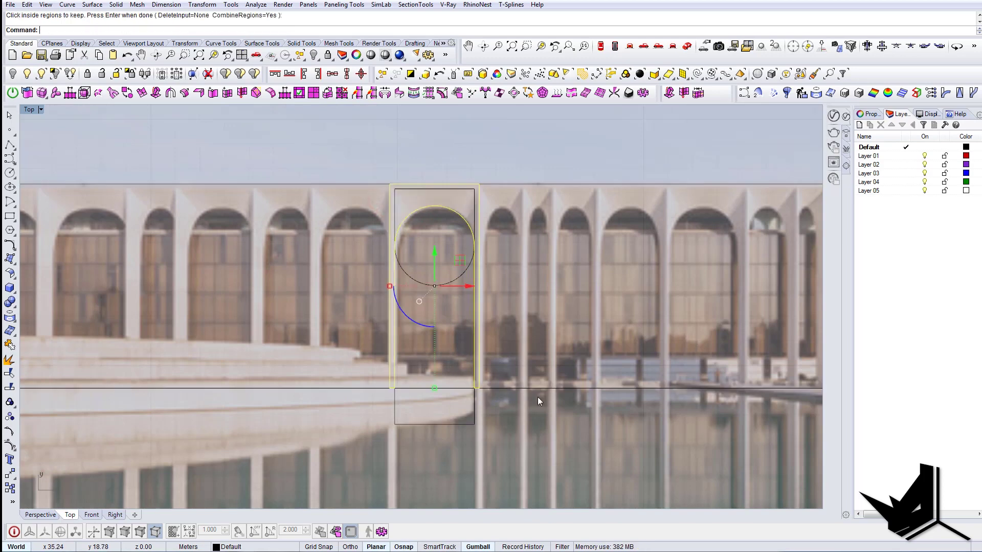
key("Delete")
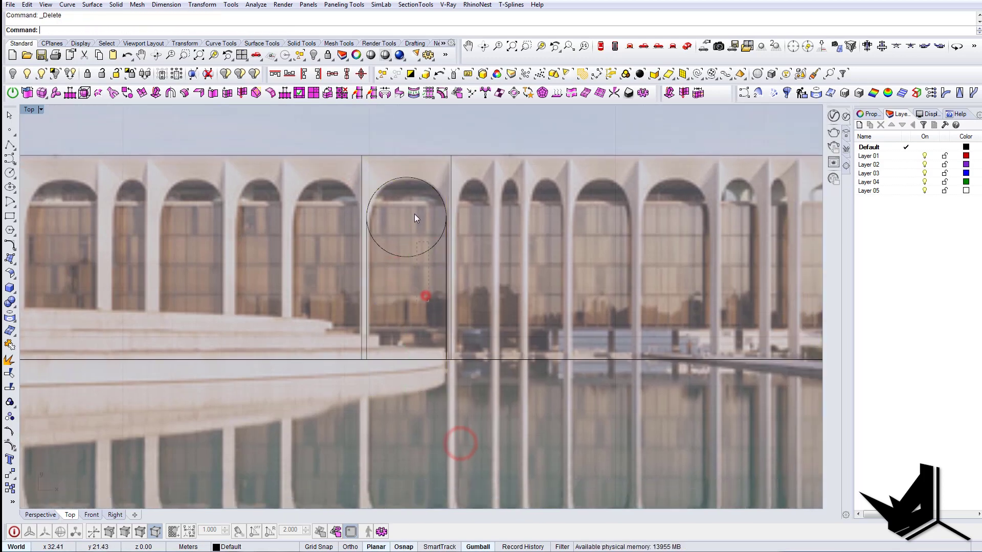
right_click_drag(416, 225, 417, 251)
Step: Copy the arch frame sideways from its top-right corner to its top-left corner
left_click(410, 195)
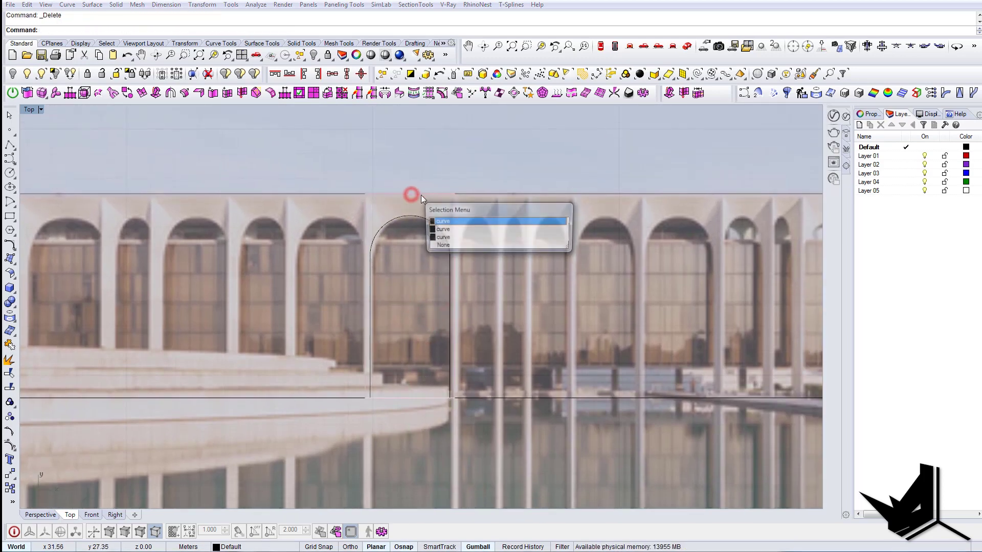
left_click(453, 223)
scroll(336, 203, "down", 5)
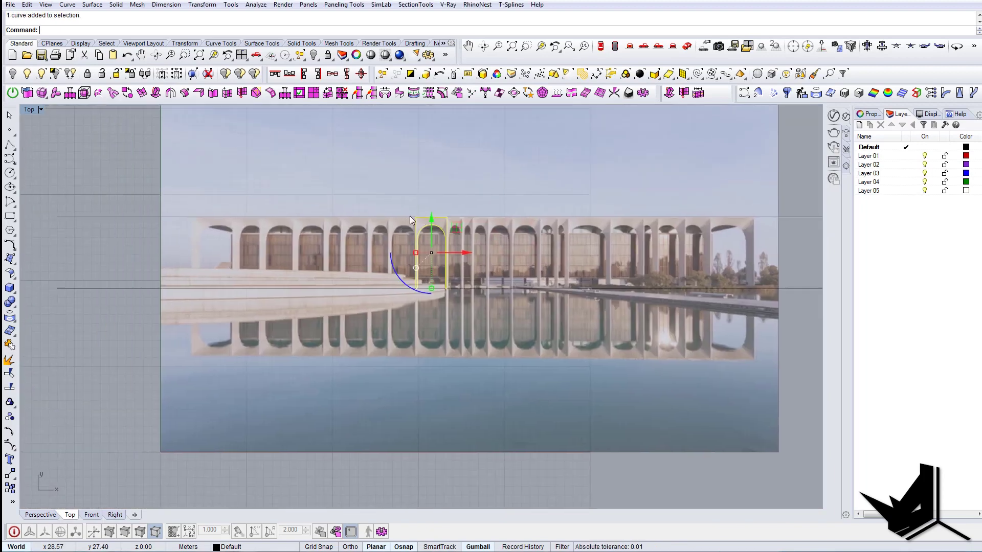
scroll(416, 219, "up", 3)
scroll(490, 225, "down", 3)
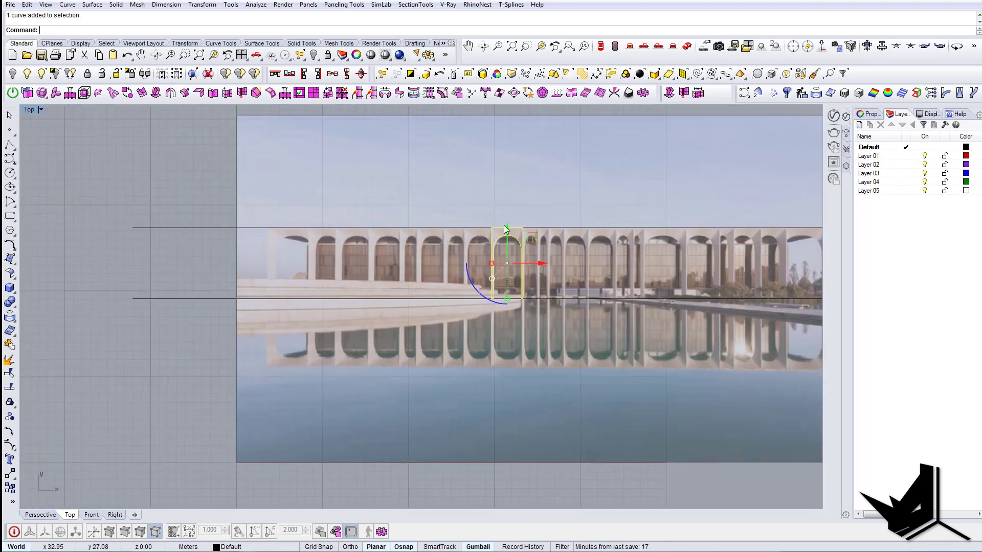
scroll(537, 230, "up", 5)
scroll(556, 236, "up", 3)
type("copy")
key("Return")
left_click(615, 238)
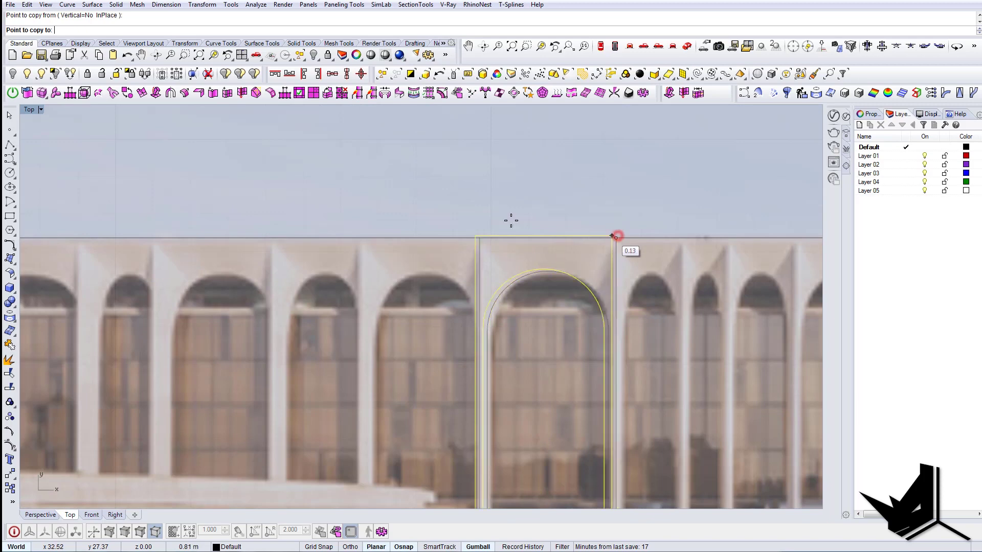
left_click(479, 237)
key("Return")
Step: Delete the frame copy that was placed on the left side of the original arch
scroll(487, 199, "down", 3)
left_click(488, 218)
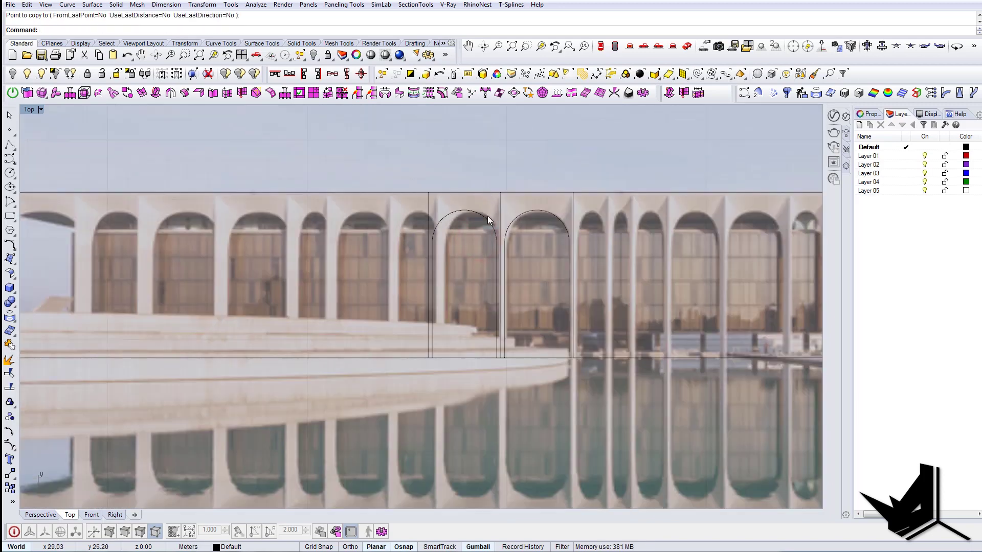
left_click(526, 216)
scroll(539, 224, "down", 2)
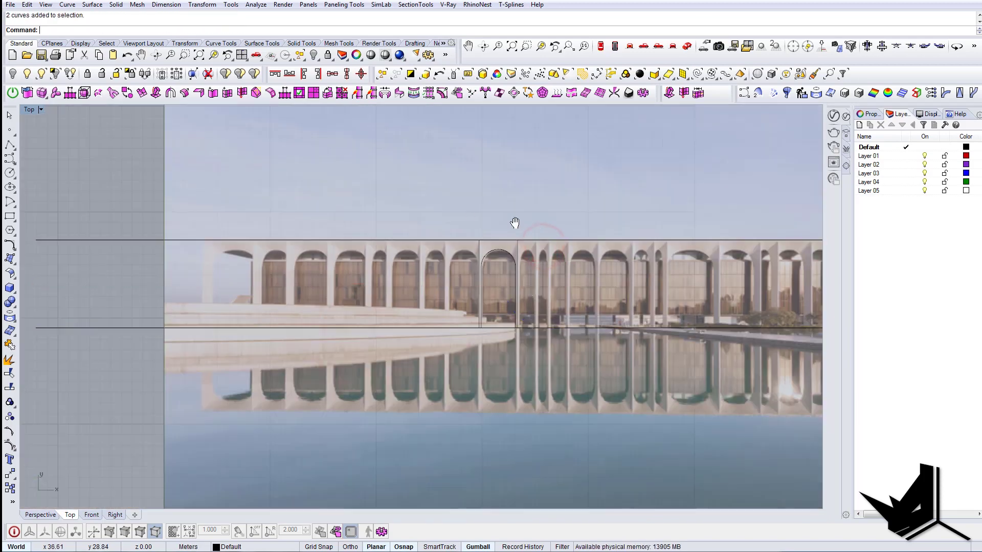
key("Delete")
Step: Copy the arch frame to the right so its top-left corner meets the original's top-right corner
scroll(463, 262, "up", 2)
left_click(484, 285)
scroll(466, 255, "up", 3)
type("copy")
key("Return")
left_click(313, 219)
left_click(543, 217)
key("Return")
Step: Try to narrow the whole copied frame with Scale1D to the width of the photographed arch beneath it
scroll(511, 231, "down", 3)
scroll(486, 239, "up", 2)
left_click_drag(577, 283, 525, 271)
type("scale1d")
key("Return")
left_click(454, 226)
left_click(565, 226)
scroll(510, 260, "up", 2)
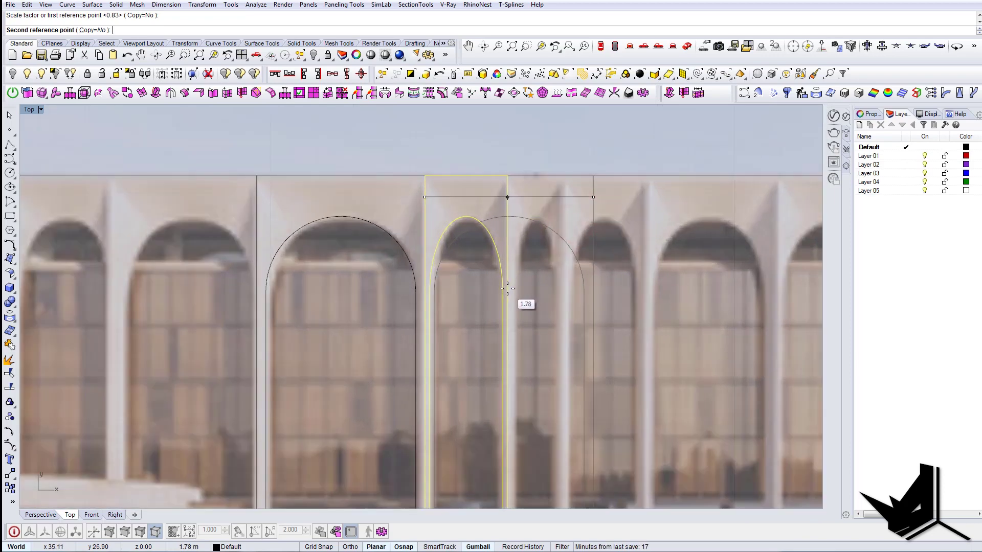
left_click(510, 288)
scroll(520, 278, "down", 3)
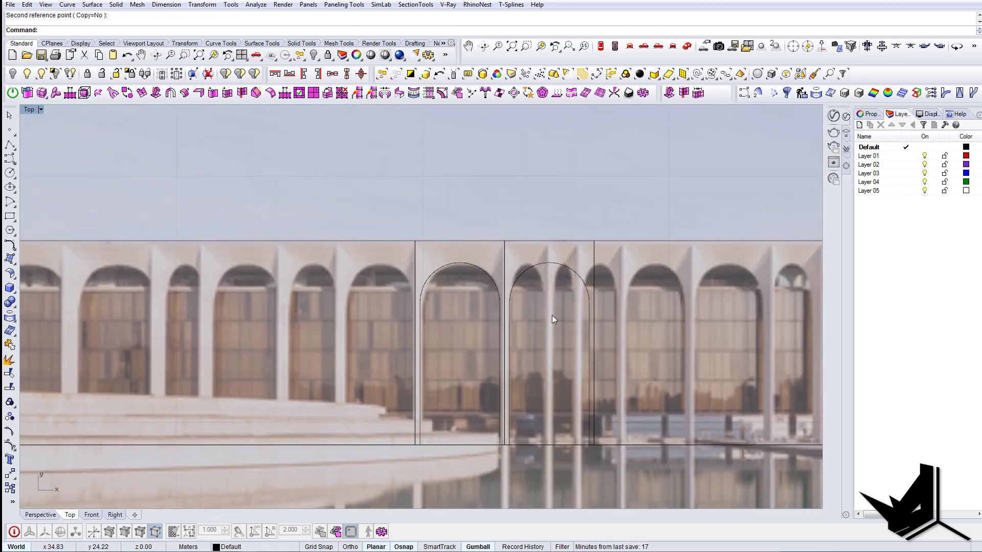
Step: Remove the two long horizontal guide lines running along the top and base of the facade
scroll(549, 321, "up", 2)
scroll(465, 313, "up", 1)
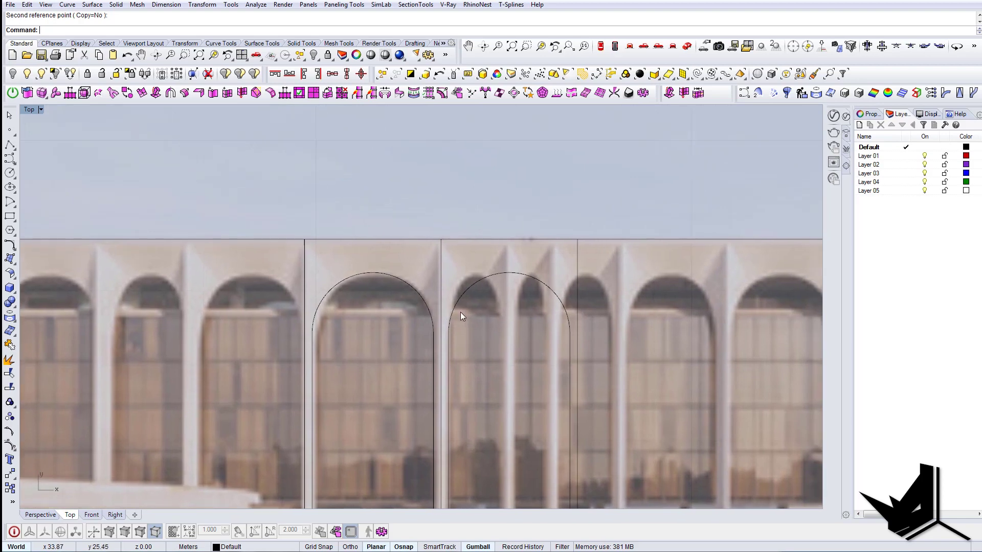
left_click(449, 349)
scroll(480, 307, "down", 2)
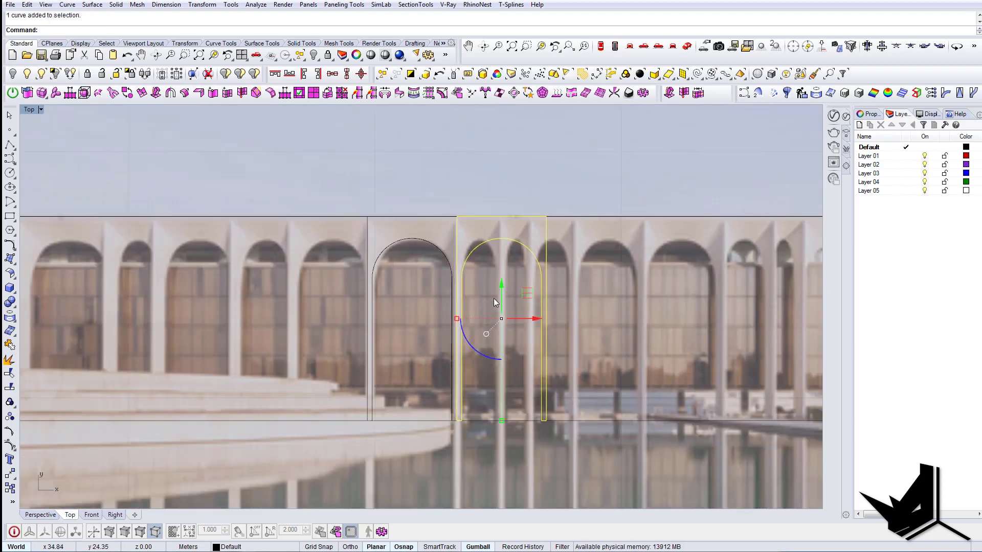
scroll(491, 297, "up", 2)
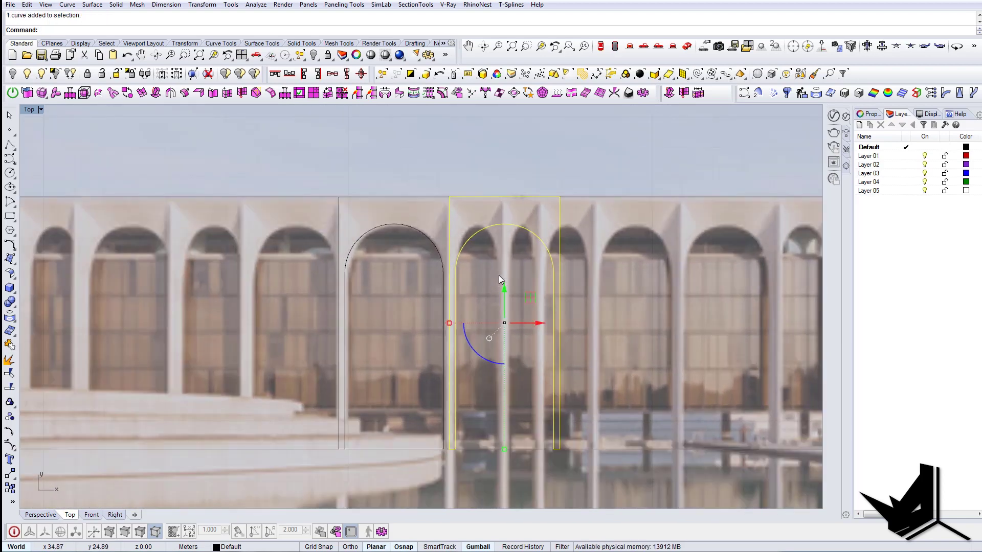
key("Escape")
scroll(555, 284, "down", 2)
left_click_drag(603, 391, 601, 388)
key("Escape")
Step: Explode the copied arch frame into separate segments
scroll(586, 284, "up", 2)
left_click_drag(562, 306, 485, 267)
type("explode")
key("Return")
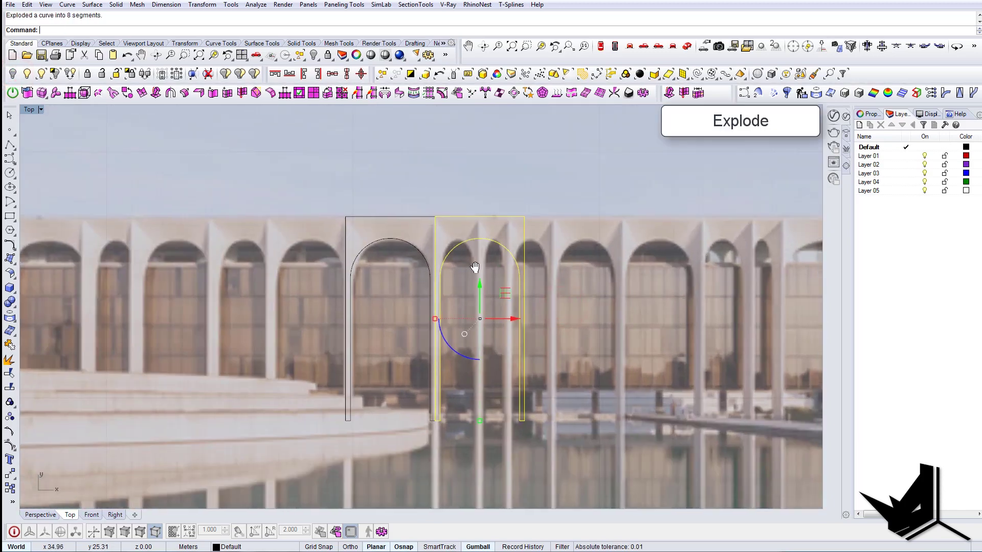
right_click_drag(471, 262, 510, 243)
key("Escape")
left_click(545, 231)
scroll(505, 261, "up", 2)
type("scale1d")
key("Return")
key("Escape")
Step: Join the three lines of the copied frame's right leg and move the leg inward to the narrow arch's pillar in the photo
left_click_drag(580, 358, 560, 328)
scroll(568, 442, "up", 5)
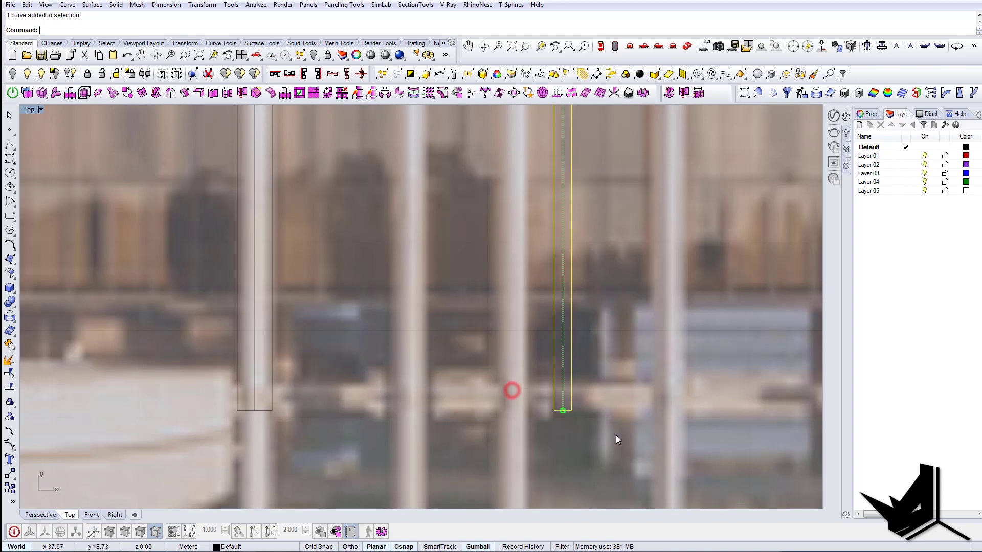
type("move")
key("Return")
scroll(543, 363, "down", 4)
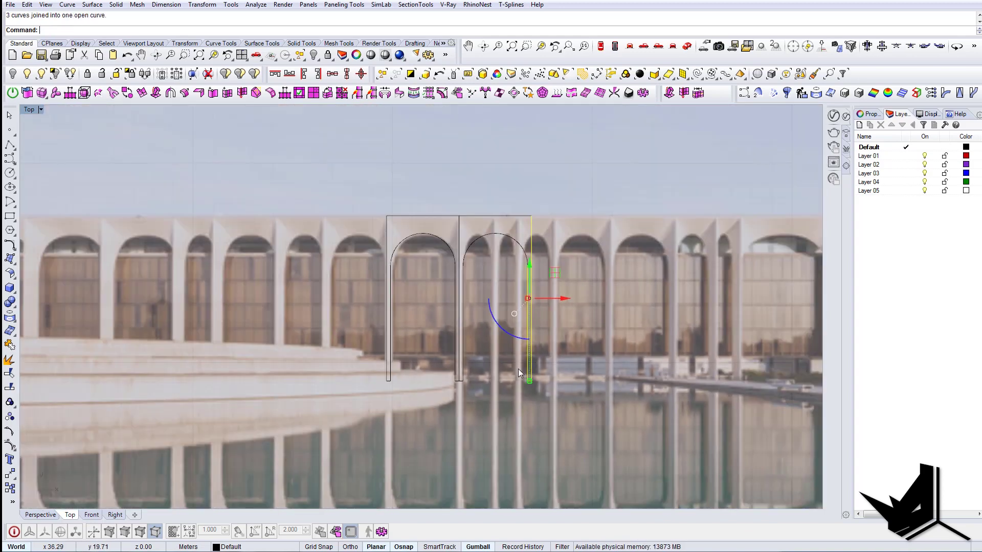
scroll(530, 382, "up", 2)
left_click(530, 384)
scroll(507, 390, "down", 2)
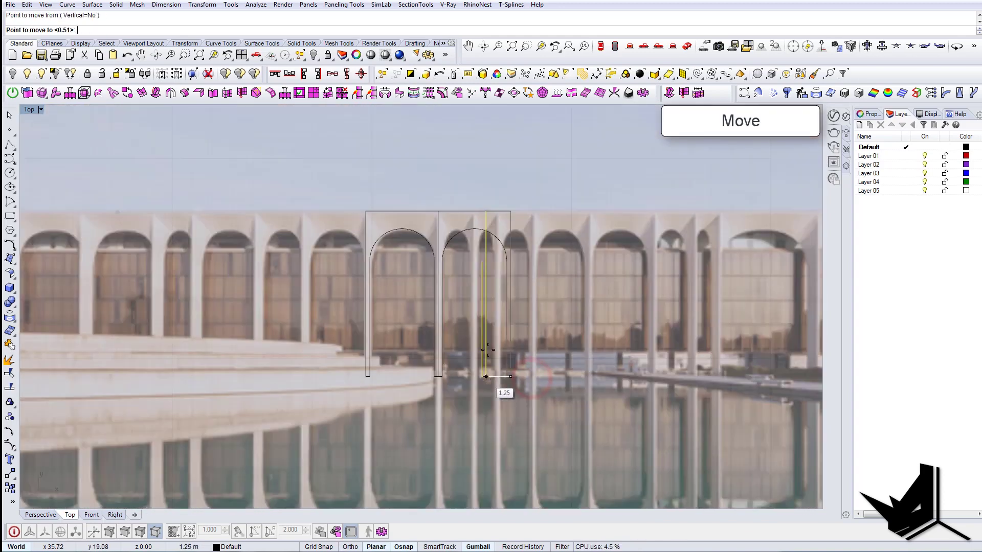
scroll(493, 262, "up", 3)
scroll(492, 261, "up", 3)
left_click(437, 295)
right_click_drag(437, 296, 566, 322)
Step: Narrow the arch curve with Scale1D from its left end so it spans exactly between the two legs
left_click(524, 241)
type("scale1d")
key("Return")
left_click(479, 314)
left_click(664, 314)
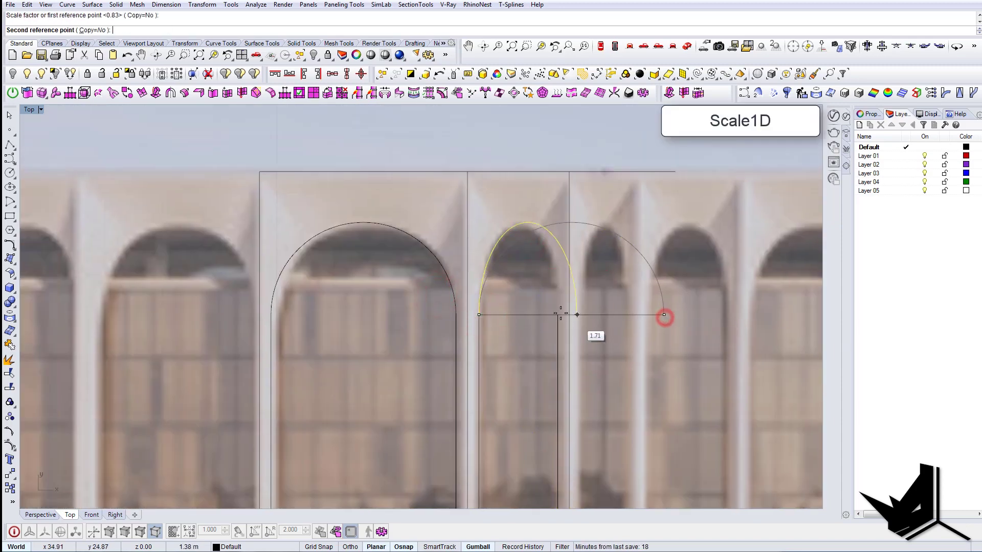
left_click(558, 314)
scroll(582, 311, "down", 2)
Step: Trim the part of the top line that extends past the narrow frame's right leg
scroll(550, 266, "up", 4)
type("trim")
key("Return")
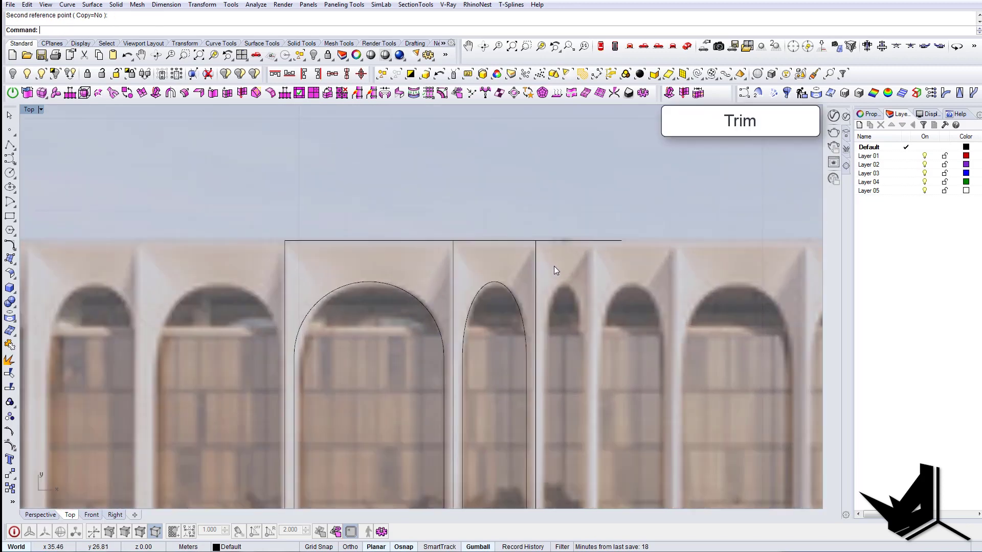
left_click(561, 241)
key("Return")
scroll(554, 237, "down", 3)
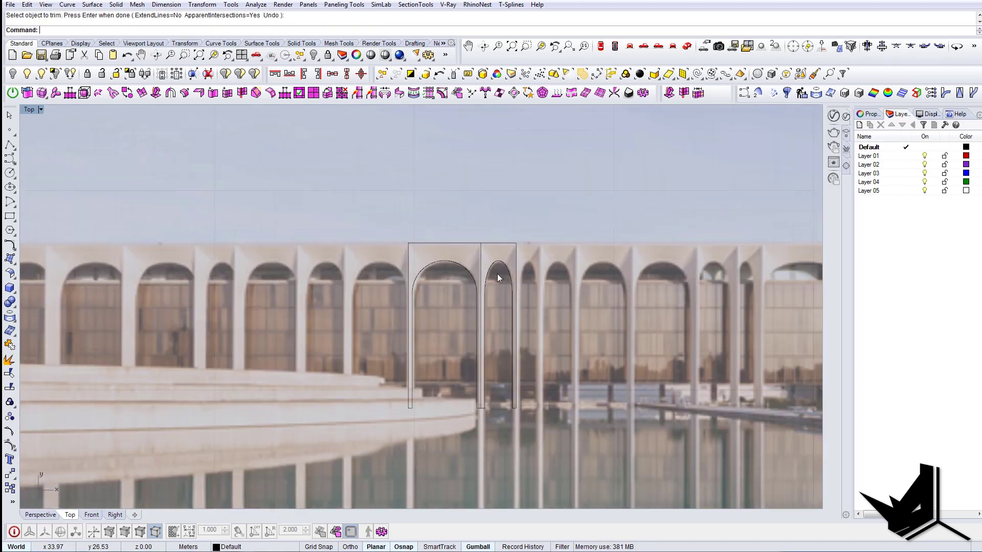
Step: Join all segments of the narrow arch frame into one curve
left_click_drag(538, 408, 553, 430)
type("join")
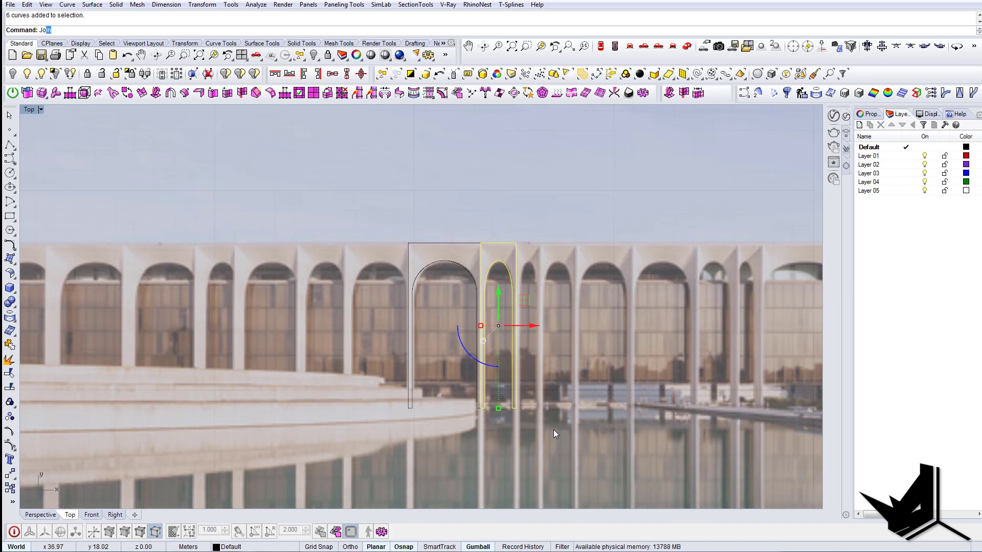
key("Return")
key("Escape")
scroll(501, 256, "up", 3)
left_click(505, 263)
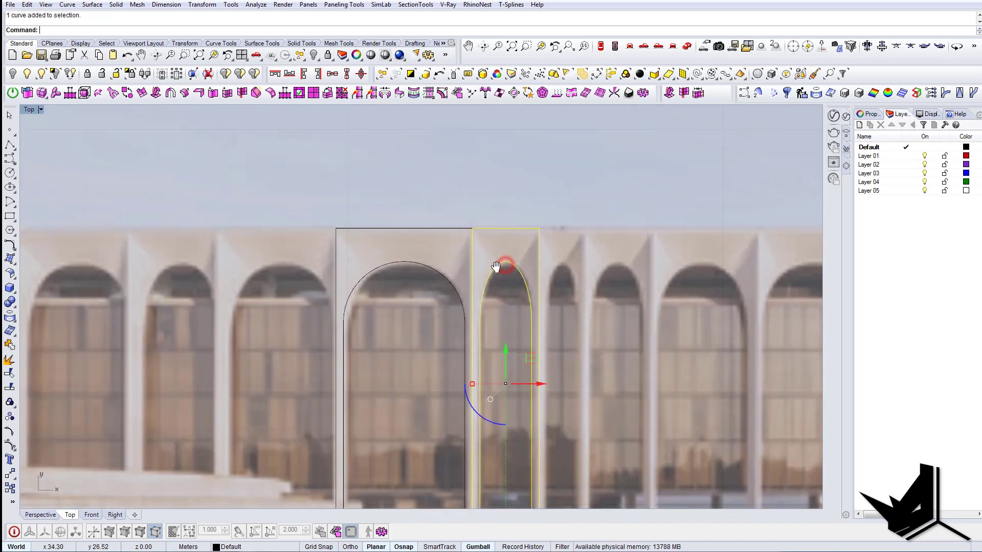
right_click_drag(412, 206, 367, 217)
key("Escape")
Step: Copy the wide arch frame from its top-left corner to the narrow frame's top-right corner
left_click_drag(471, 201, 406, 238)
type("copy")
key("Return")
right_click(369, 212)
left_click(311, 240)
key("Return")
left_click(266, 240)
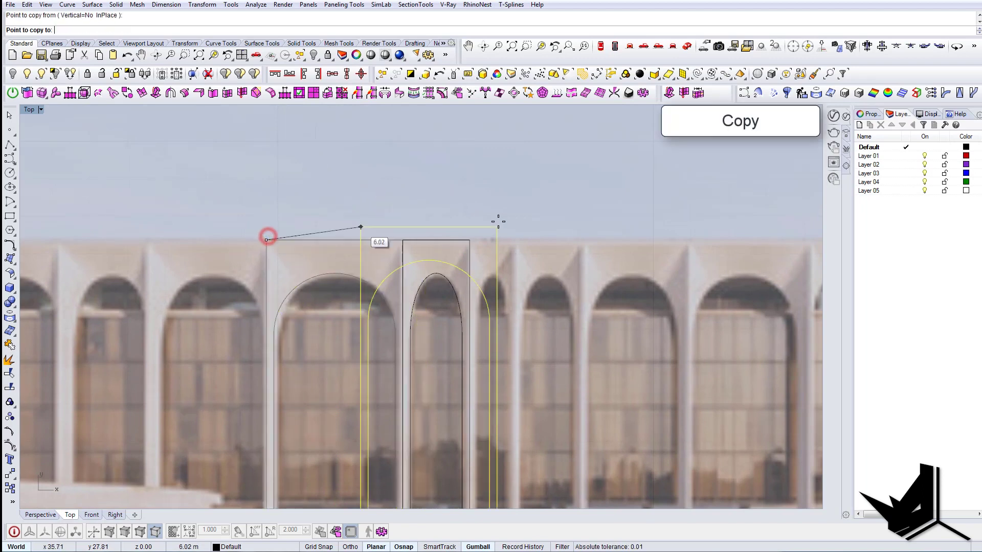
left_click(470, 240)
key("Return")
Step: Explode the newly copied wide frame into separate segments
scroll(529, 249, "down", 3)
left_click(577, 299)
scroll(499, 243, "up", 1)
scroll(497, 238, "up", 2)
key("Escape")
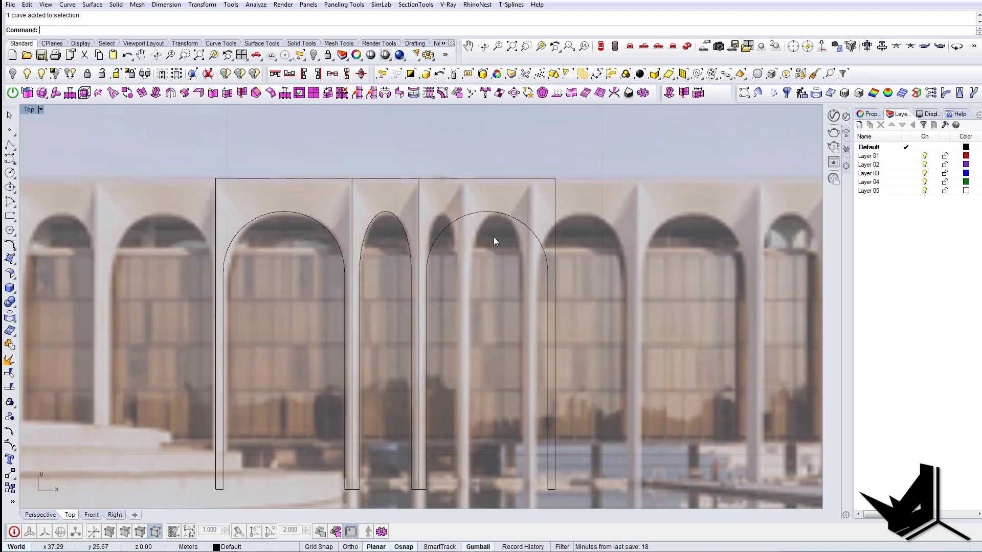
left_click(484, 214)
scroll(481, 225, "down", 2)
type("explode")
key("Return")
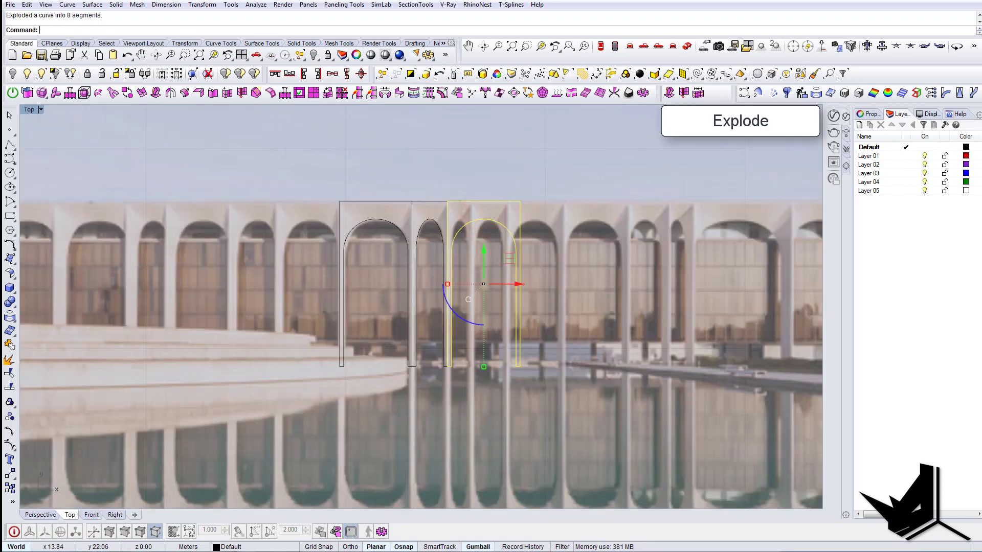
Step: Show the new frame's control points and move its right-leg points horizontally inward to the next pillar in the photo
left_click(10, 446)
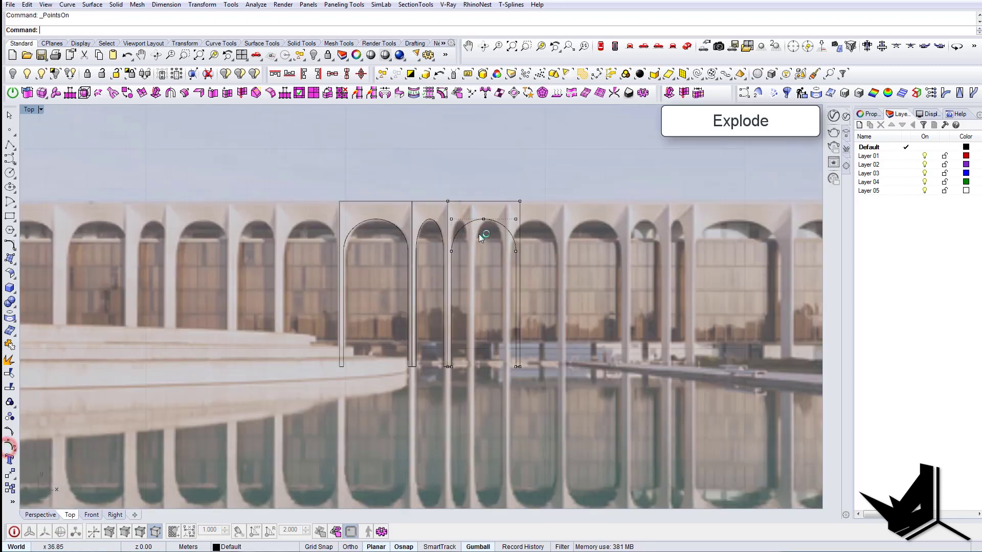
left_click(519, 213)
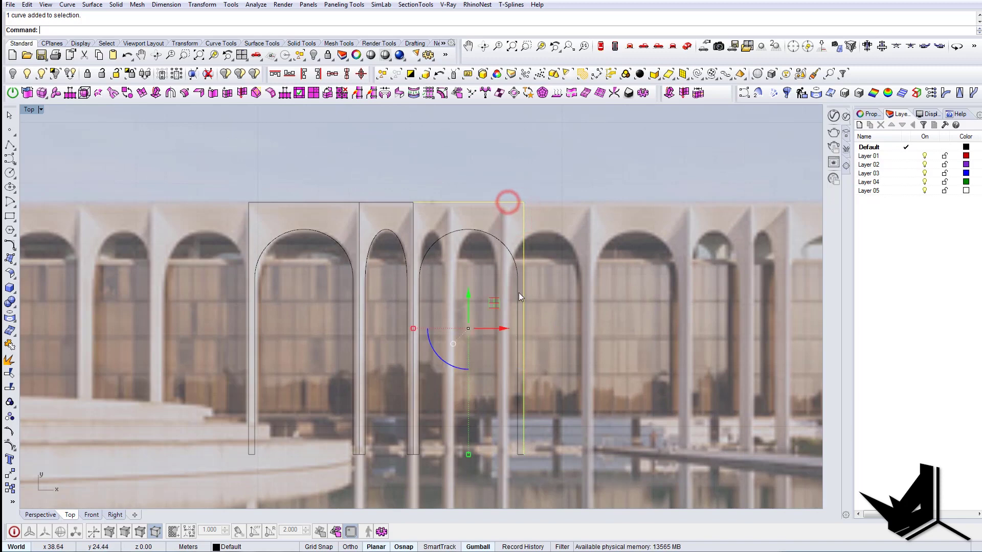
right_click_drag(504, 434, 481, 426)
left_click(9, 444)
left_click_drag(484, 175, 520, 455)
right_click_drag(519, 455, 495, 425)
type("m")
key("Return")
scroll(477, 158, "up", 4)
left_click(475, 157)
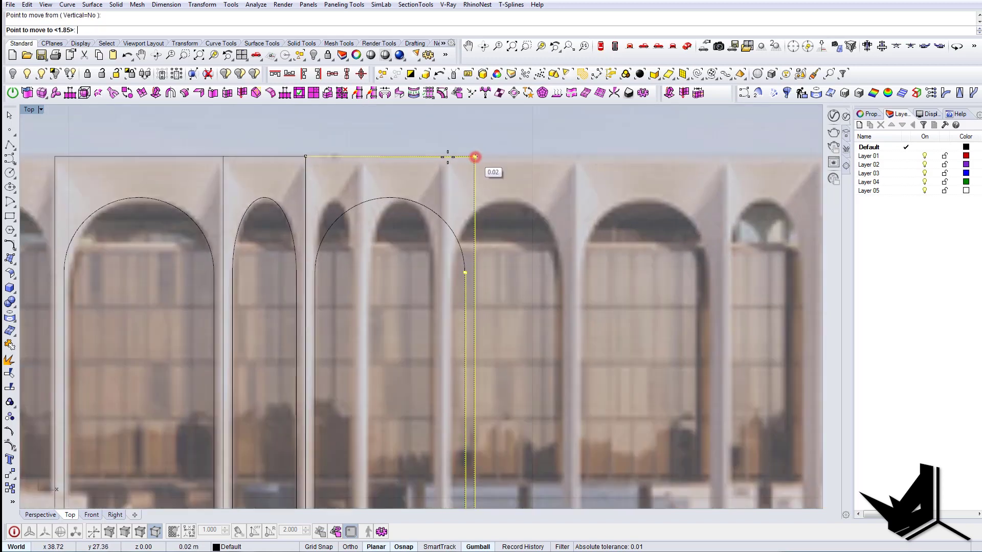
left_click(367, 158)
right_click_drag(400, 206, 509, 249)
Step: Squeeze the third frame's arch curve with Scale1D until its right end meets the inner edge of the moved leg
left_click(541, 271)
type("s1")
key("Return")
left_click(424, 316)
left_click(574, 315)
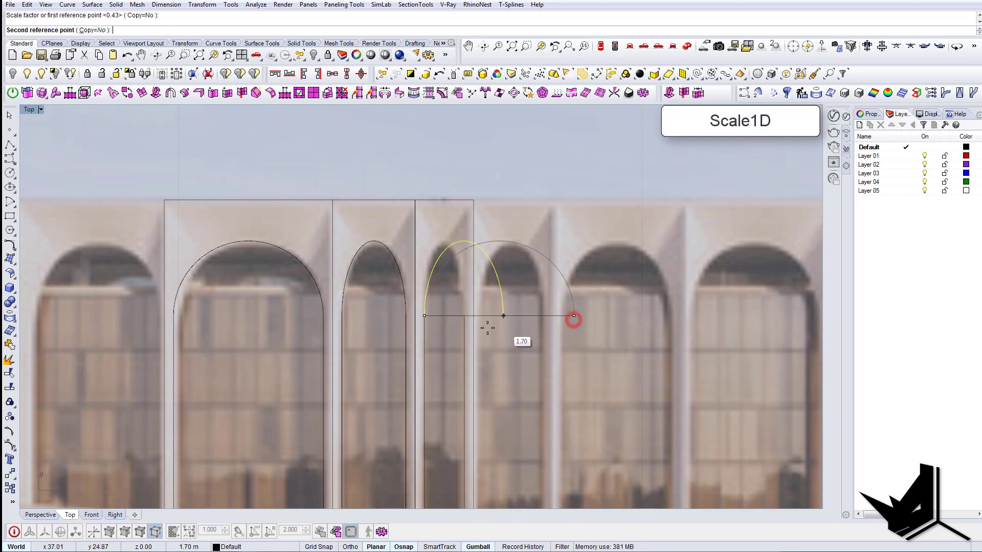
left_click(465, 317)
scroll(466, 313, "down", 2)
Step: Join all curves of the third arch frame into one closed curve
key("Escape")
scroll(415, 215, "down", 2)
left_click_drag(431, 219, 496, 407)
type("join")
key("Return")
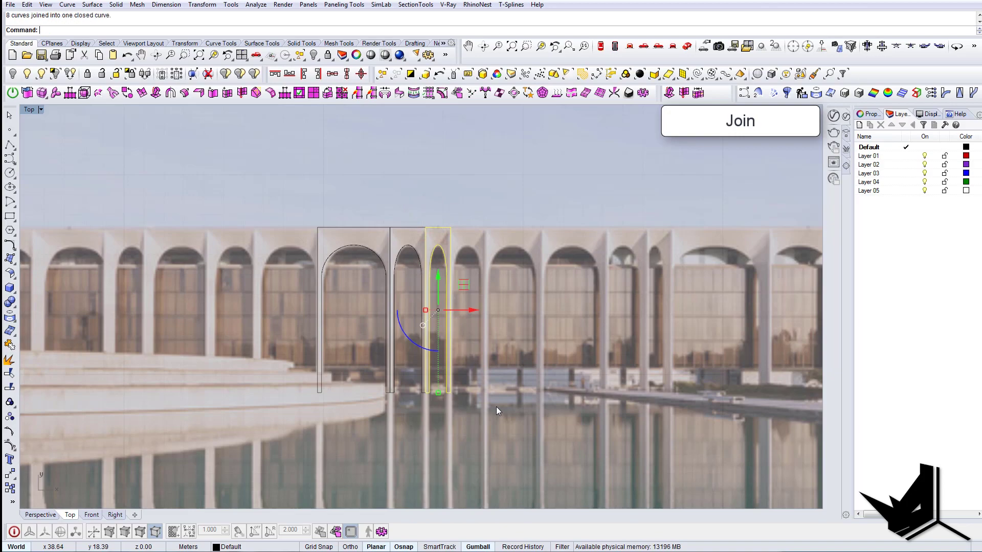
scroll(462, 265, "up", 3)
scroll(486, 296, "down", 4)
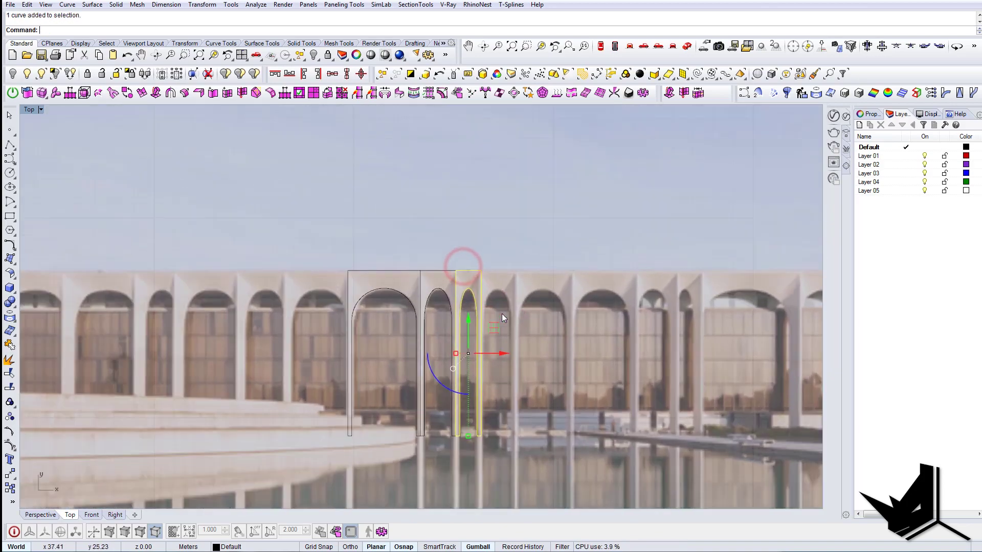
key("Escape")
scroll(476, 343, "up", 3)
scroll(444, 287, "down", 4)
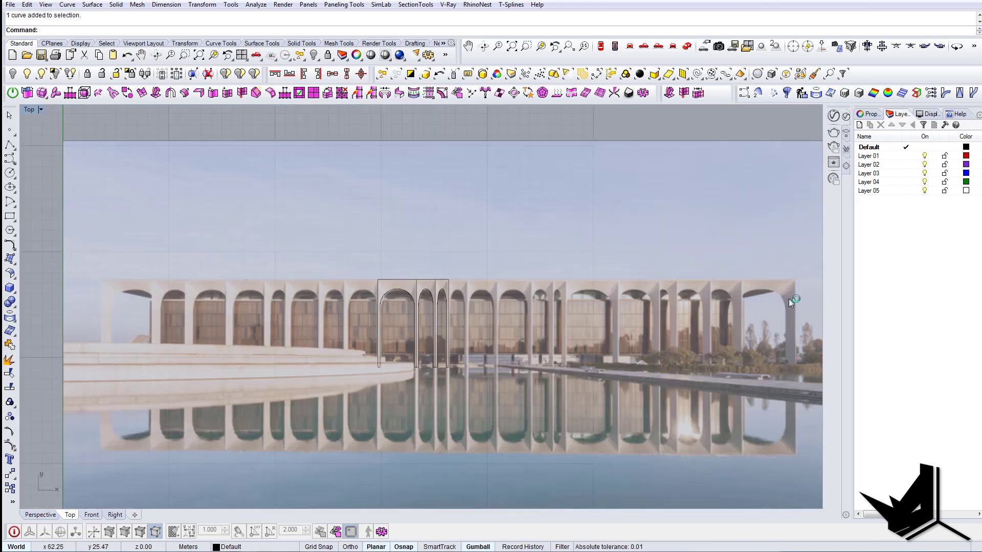